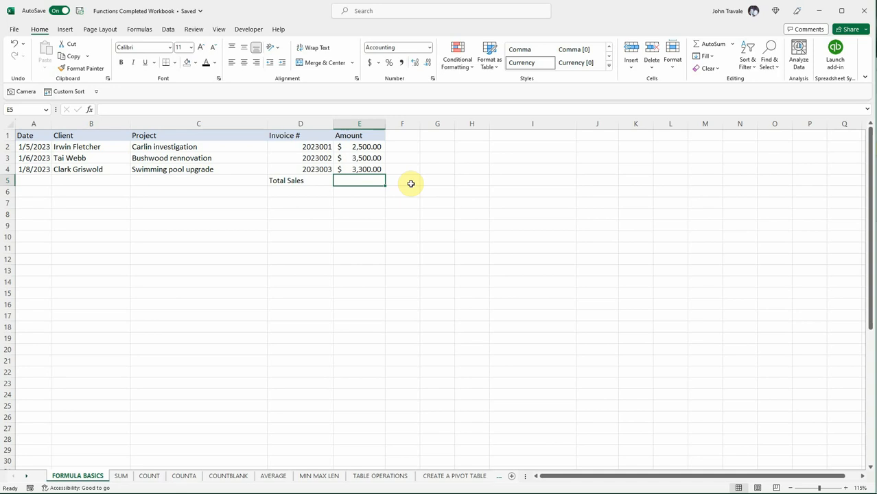
# Total the three invoice amounts in the Total Sales cell E5 with =E2+E3+E4 and check the entered formula
pyautogui.write('=')
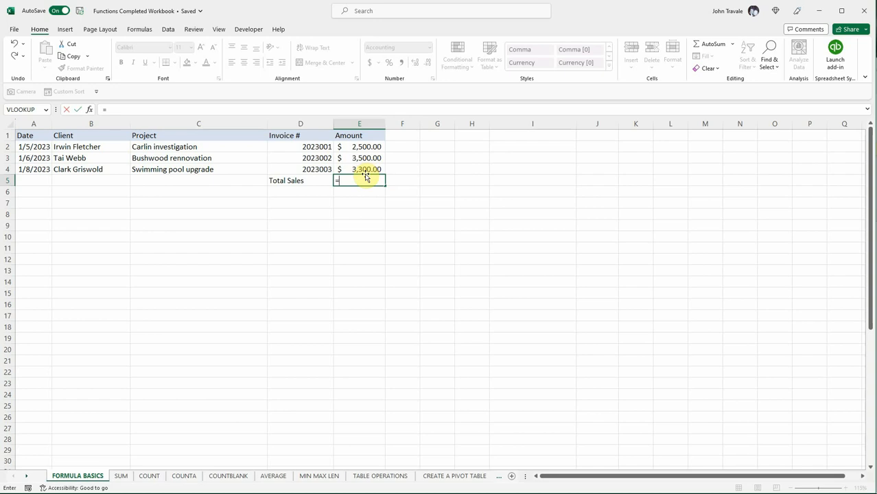
pyautogui.click(366, 146)
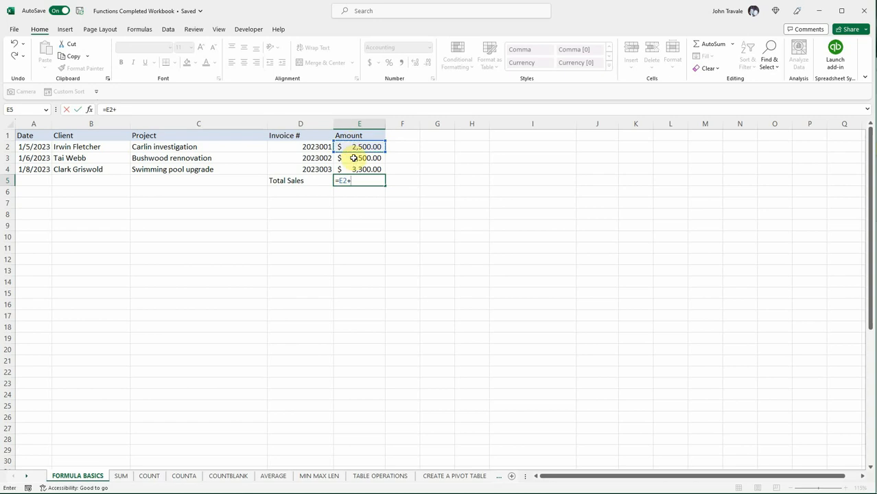
pyautogui.click(354, 158)
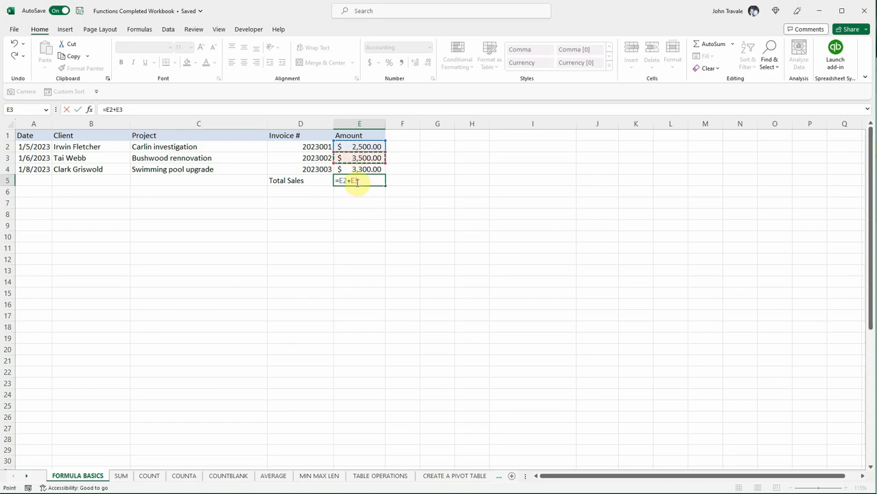
pyautogui.write('+')
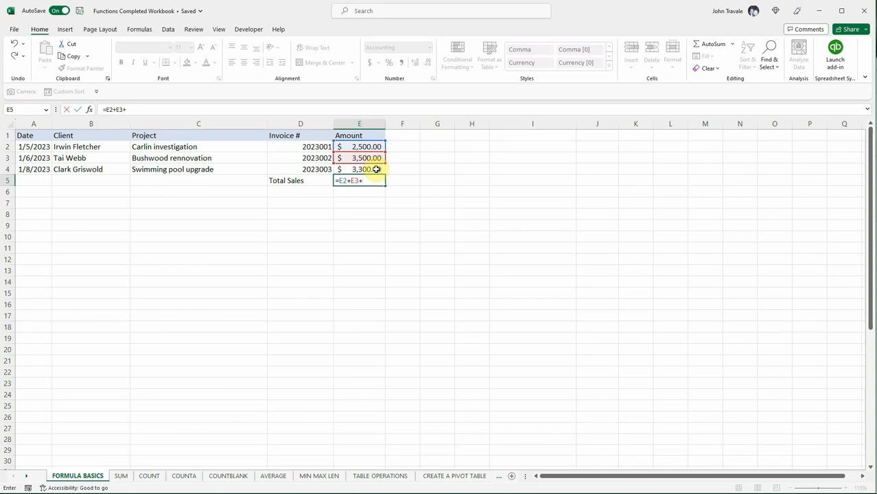
pyautogui.click(377, 169)
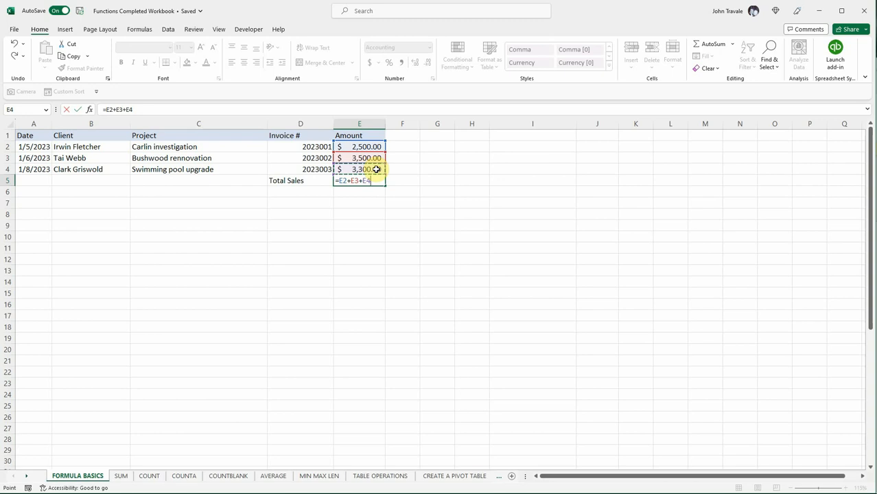
pyautogui.press('Return')
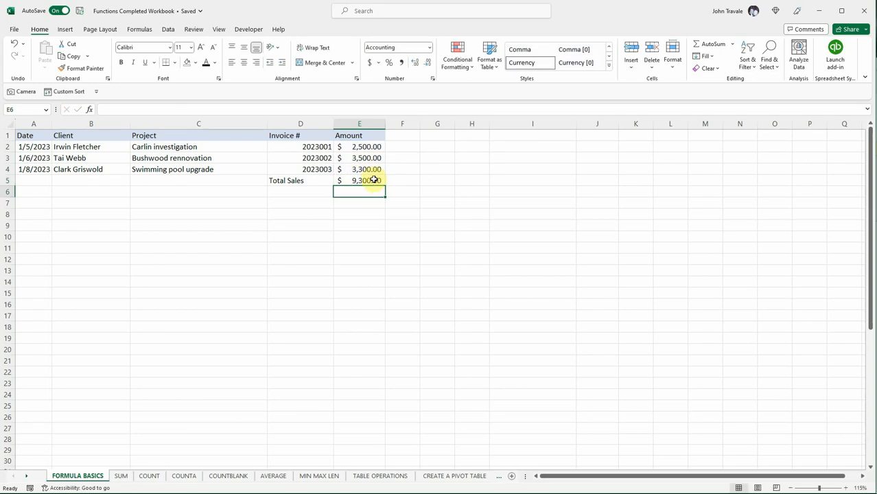
pyautogui.click(373, 180)
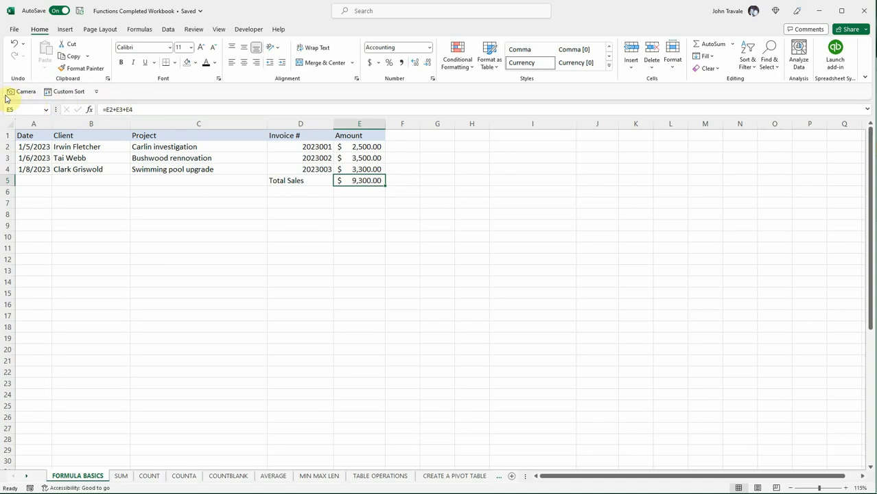
pyautogui.click(146, 109)
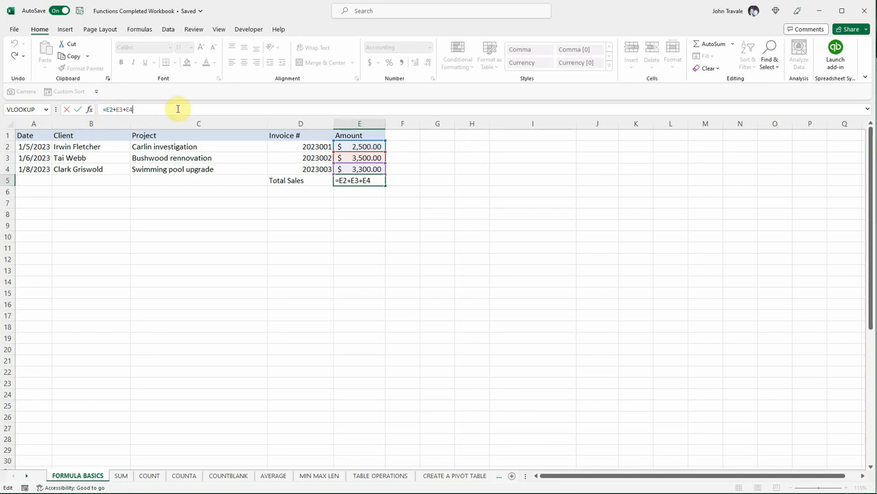
pyautogui.press('Return')
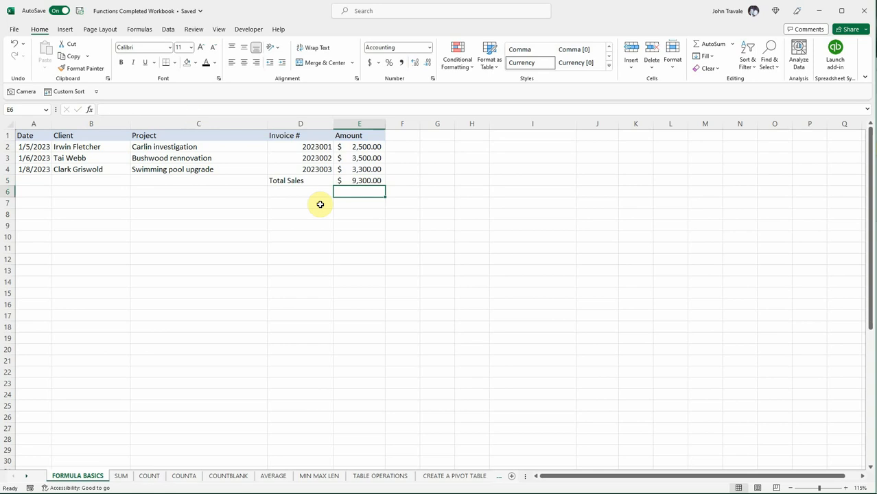
# Clear the Total Sales cell E5 and enter =SUM(E2:E4) in its place
pyautogui.click(354, 180)
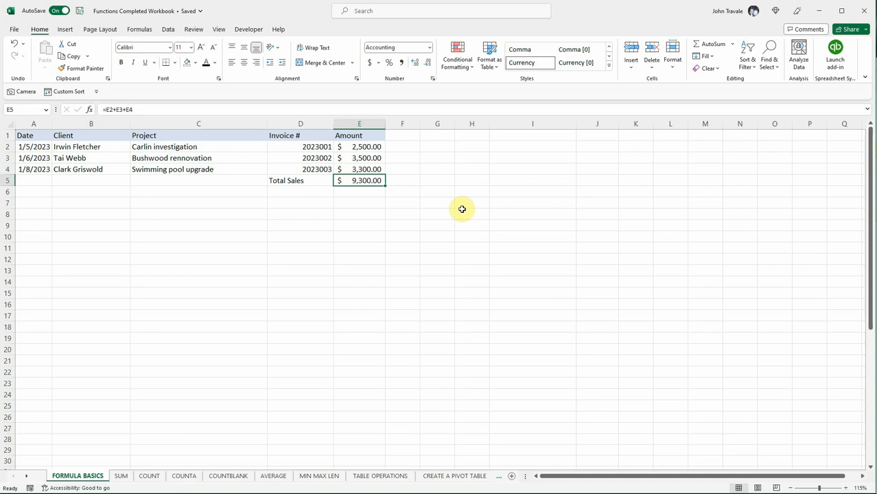
pyautogui.press('Delete')
pyautogui.write('=')
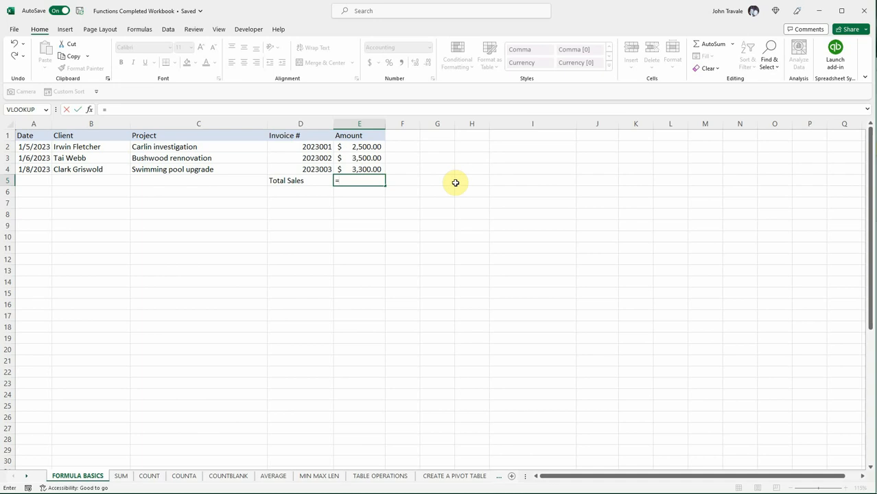
pyautogui.write('um')
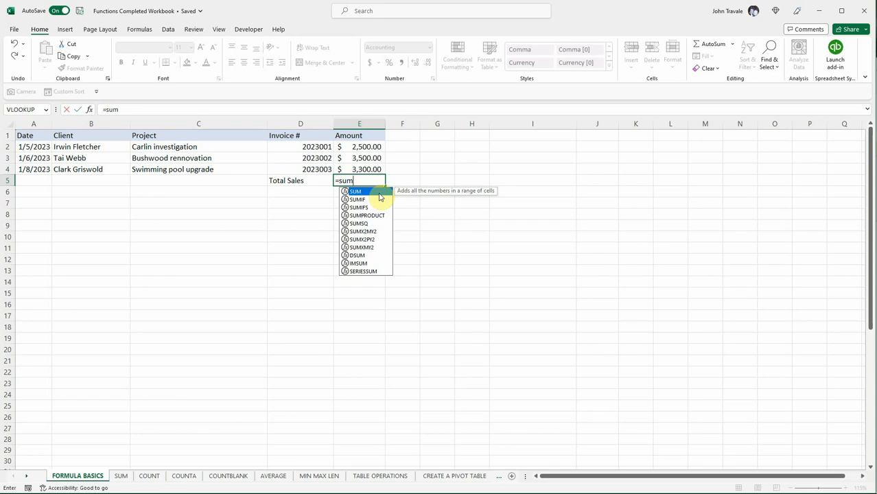
pyautogui.press('Tab')
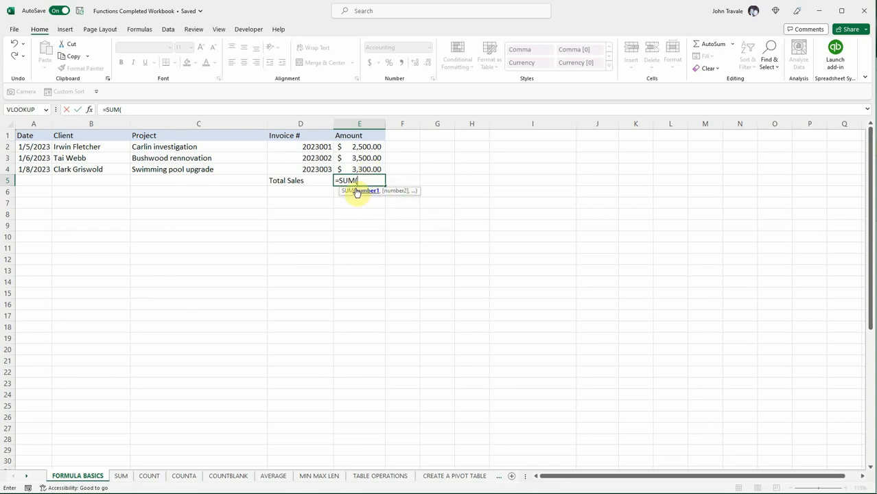
pyautogui.moveTo(362, 168); pyautogui.dragTo(362, 147)
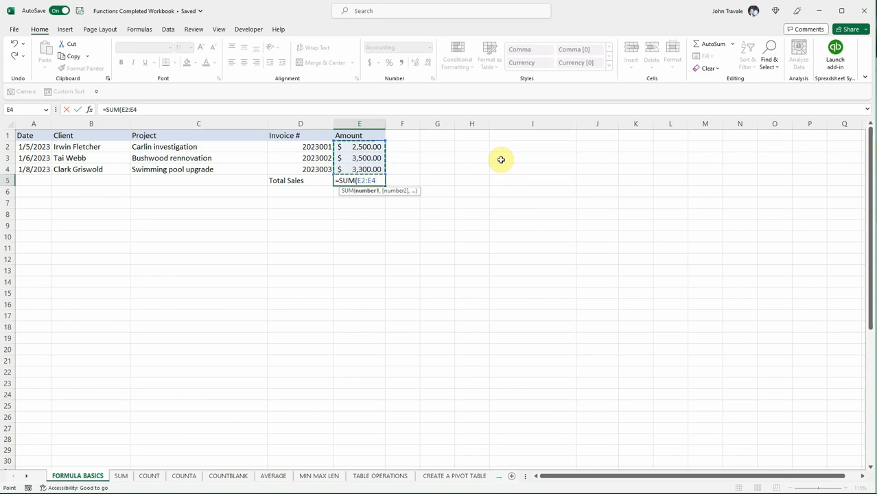
pyautogui.write(')')
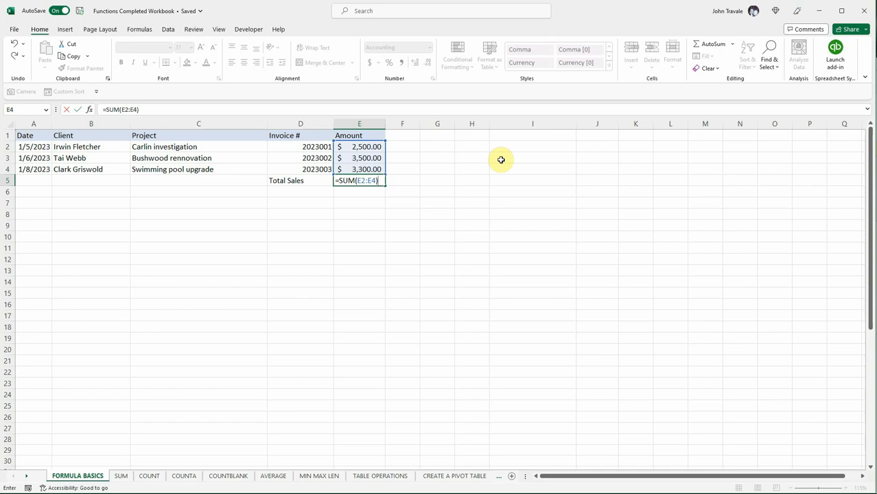
pyautogui.press('Return')
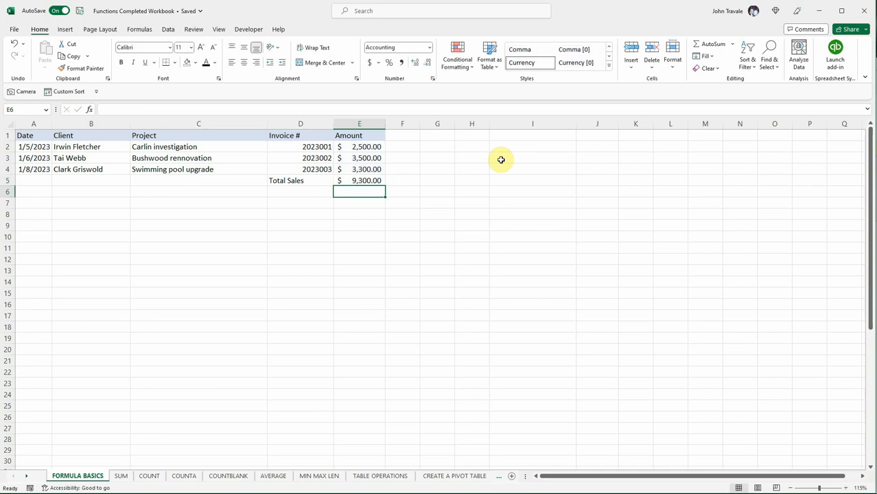
# Extend the SUM formula in the Total Sales cell E5 by adding +1000 at its end
pyautogui.press('Up')
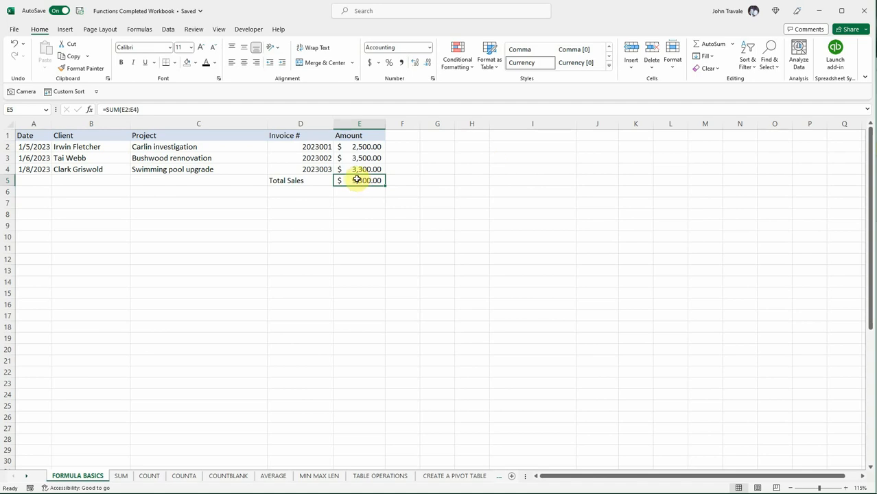
pyautogui.click(159, 110)
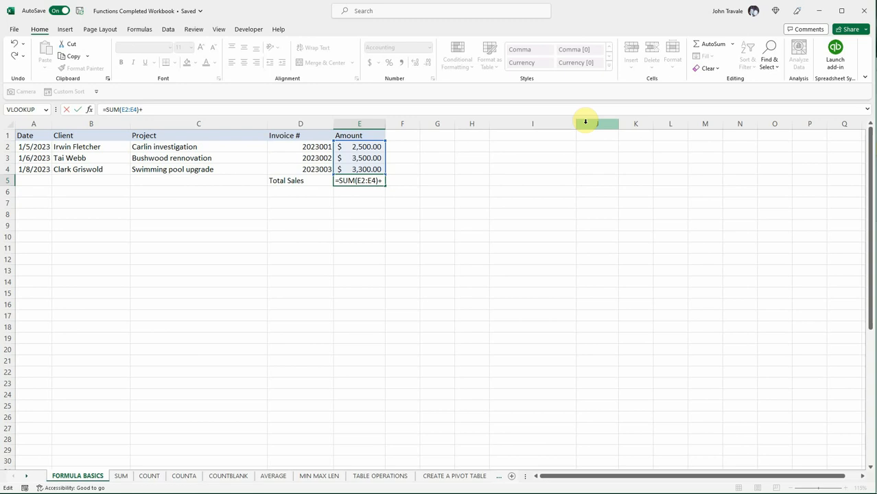
pyautogui.write('+1000')
pyautogui.press('Return')
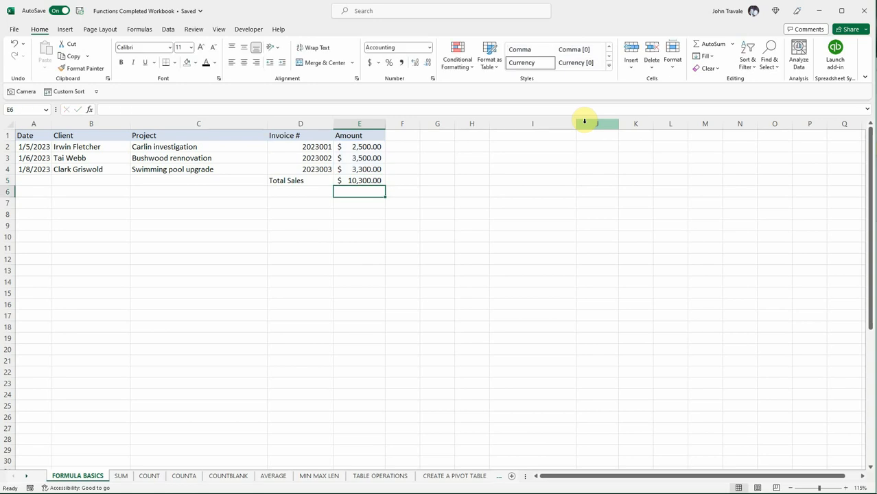
# Replace the 1000 in the E5 formula with a second SUM over E2:E4
pyautogui.press('Up')
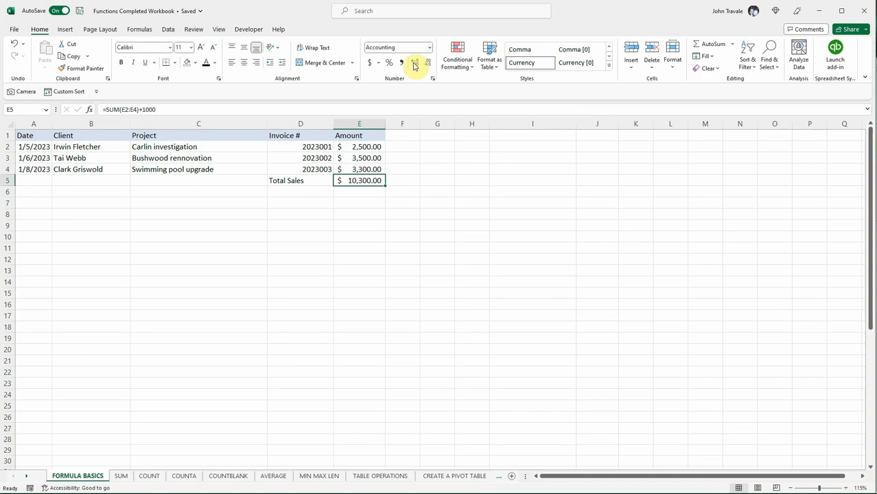
pyautogui.doubleClick(146, 109)
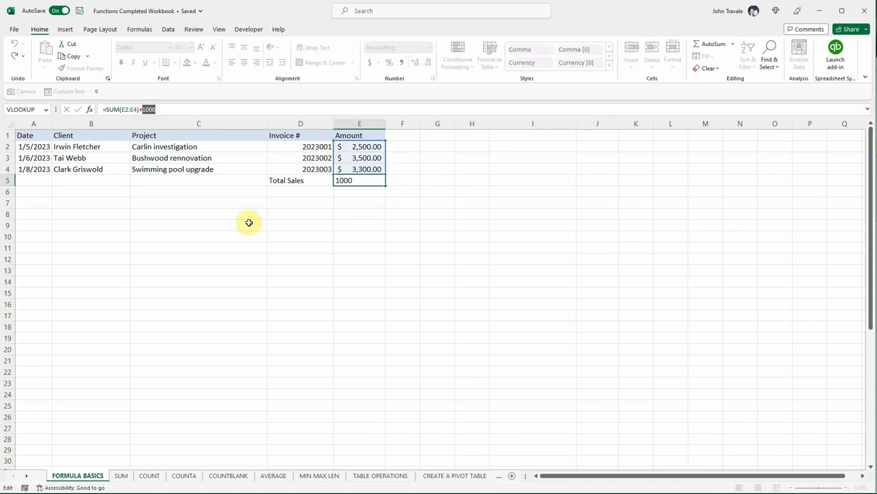
pyautogui.write('SUM(')
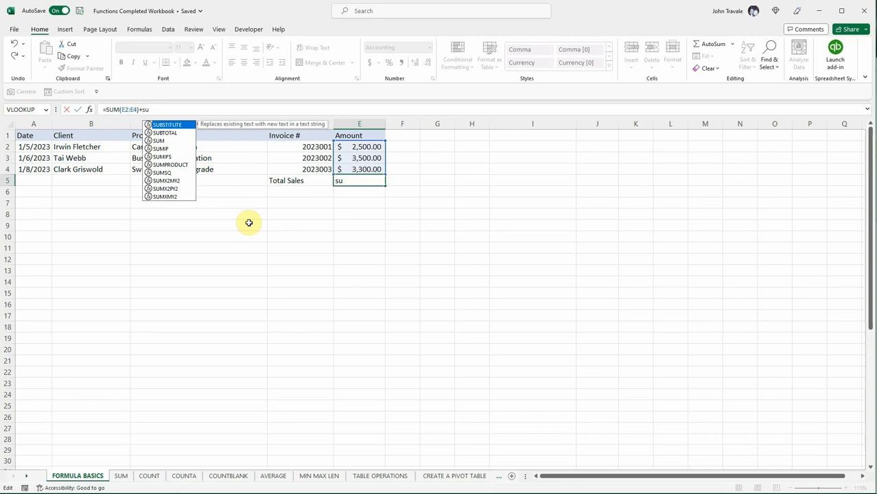
pyautogui.moveTo(341, 151); pyautogui.dragTo(358, 170)
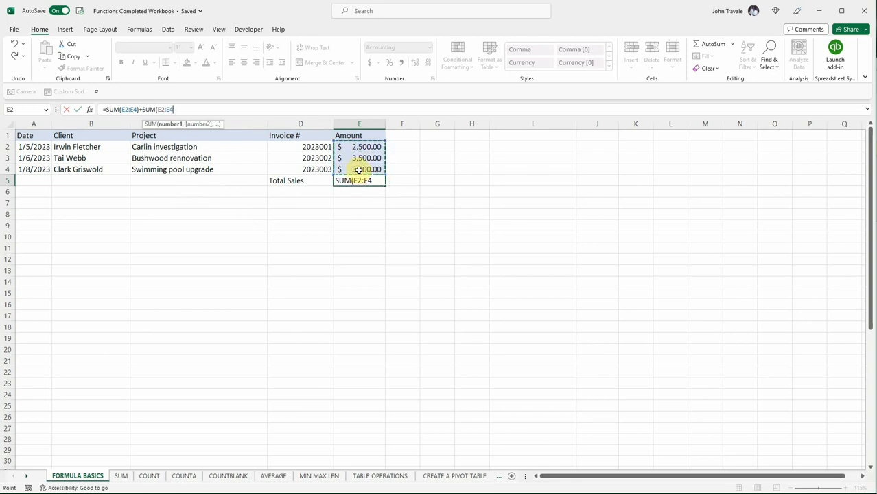
pyautogui.write(')')
pyautogui.press('Return')
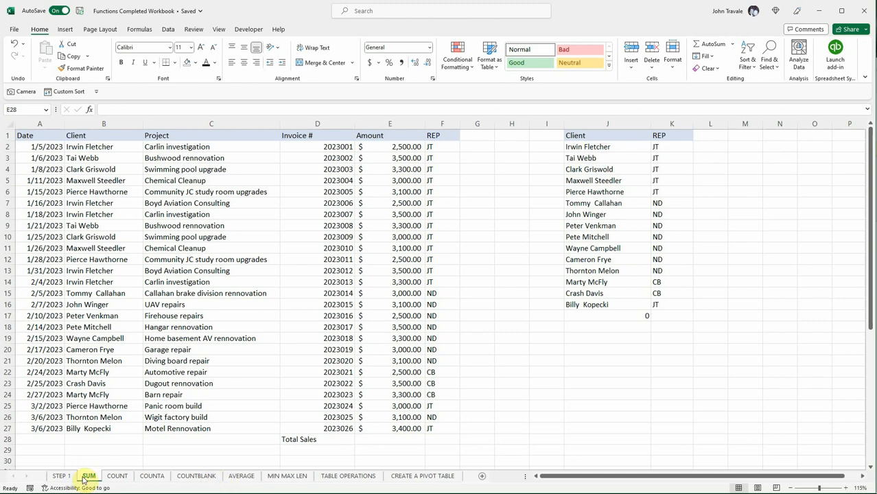
# Enter =SUM(E2:E27) in the Total Sales cell E28 of the SUM sheet
pyautogui.click(384, 441)
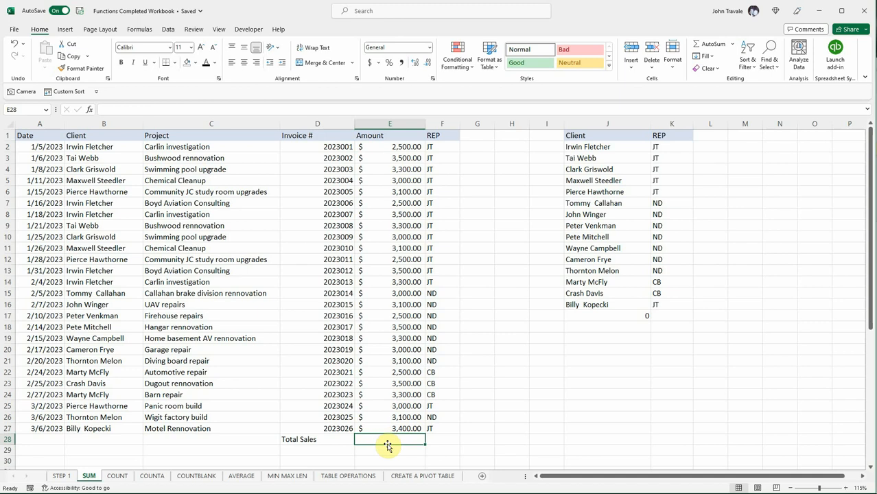
pyautogui.write('=')
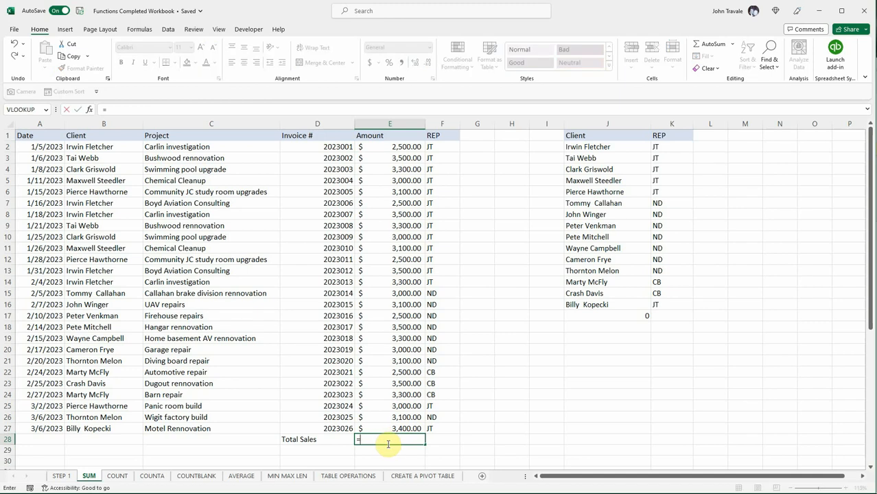
pyautogui.write('sum')
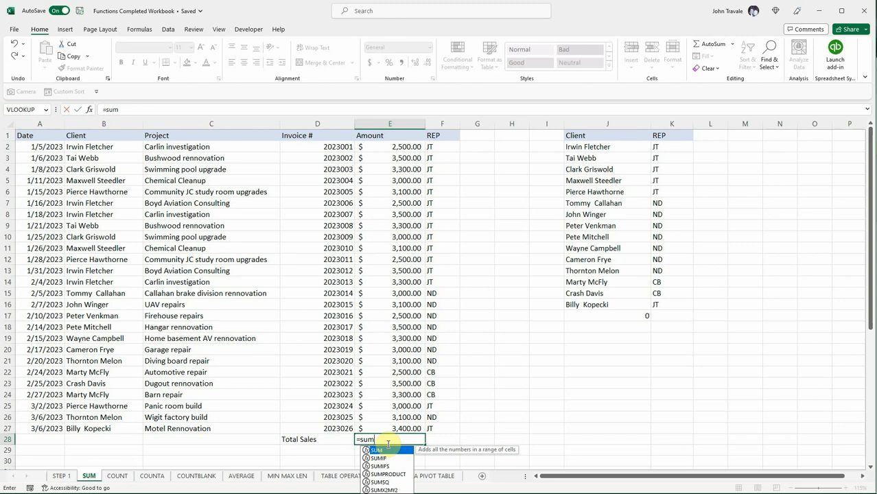
pyautogui.press('Tab')
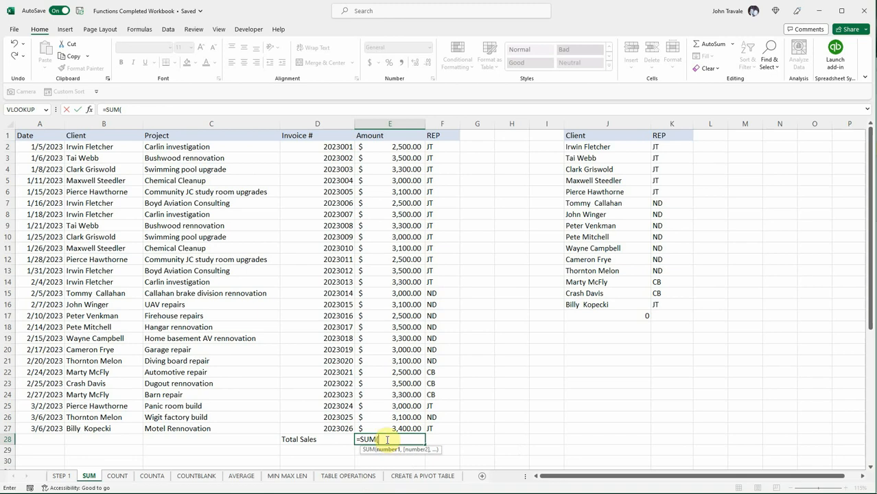
pyautogui.moveTo(383, 428); pyautogui.dragTo(379, 149)
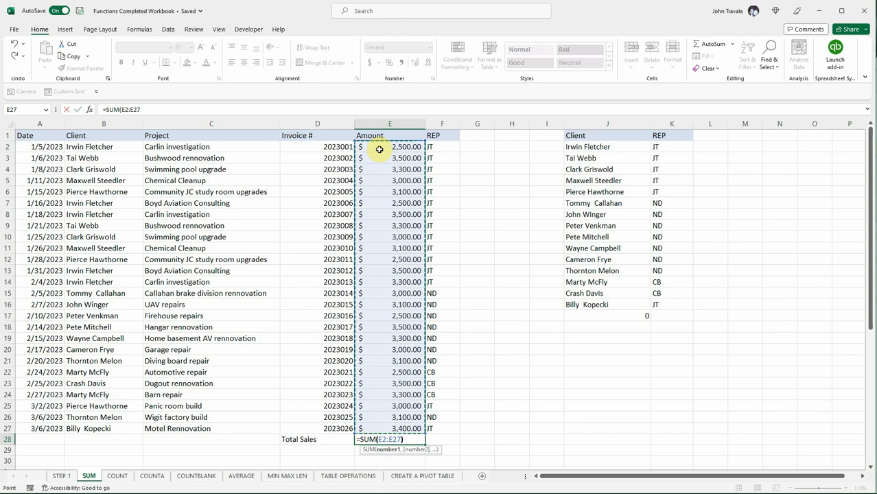
pyautogui.write(')')
pyautogui.press('Return')
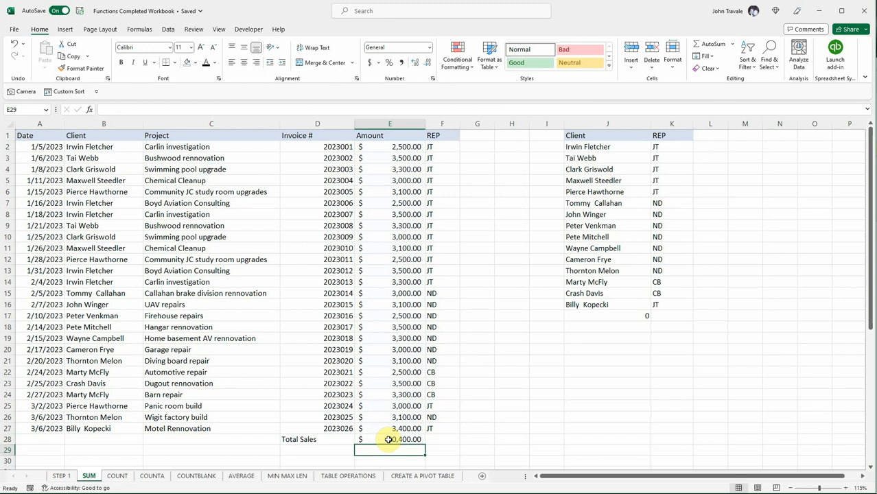
# Undo the manually entered formula in E28 and total E2:E27 there with AutoSum instead
pyautogui.click(14, 42)
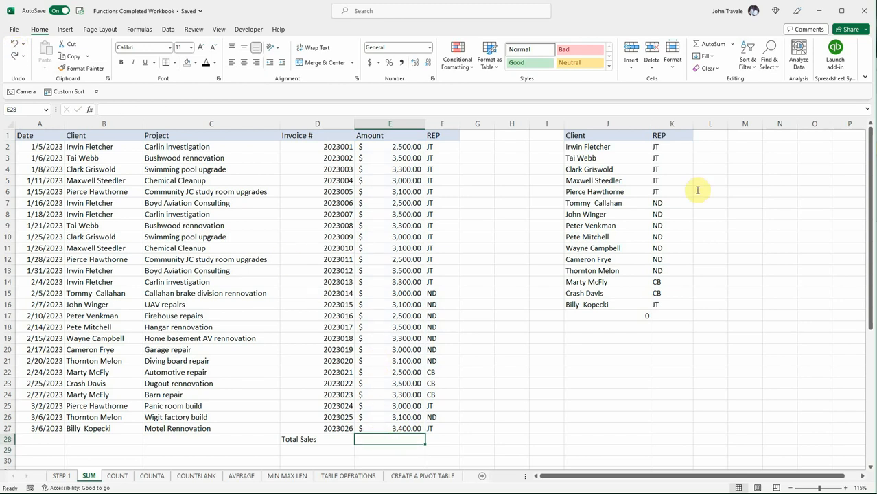
pyautogui.click(714, 45)
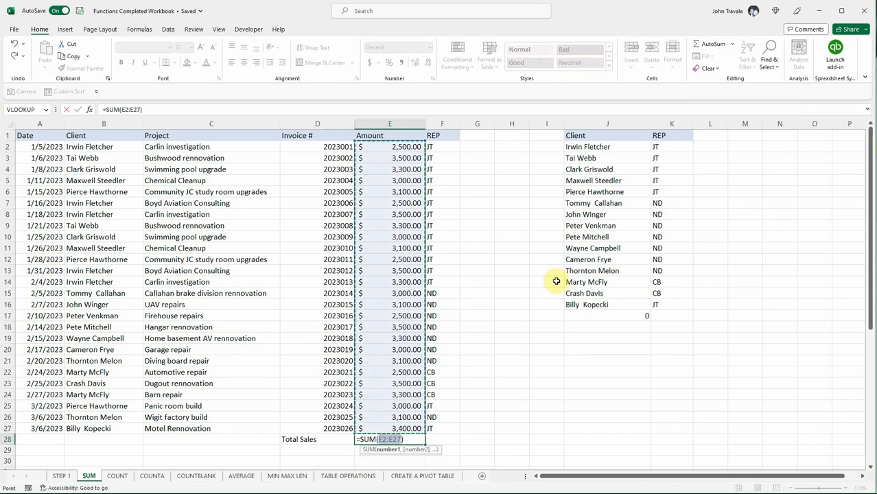
pyautogui.press('Return')
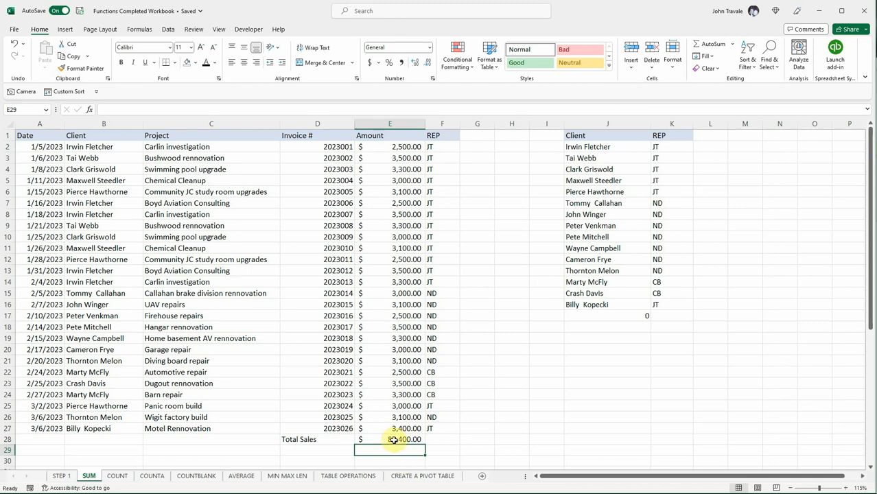
# Count the invoice numbers on the COUNT sheet by entering =COUNT(D2:D27) in the Number of Invoices cell E28
pyautogui.click(116, 478)
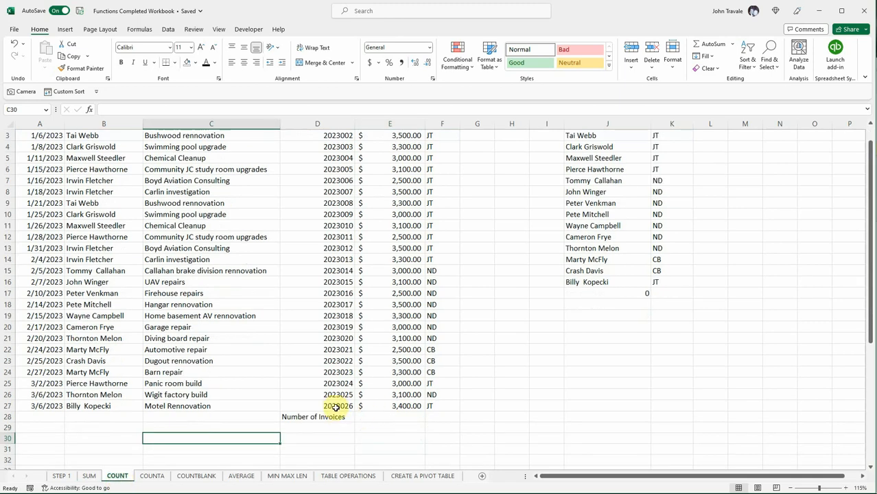
pyautogui.scroll(1, 243, 351)
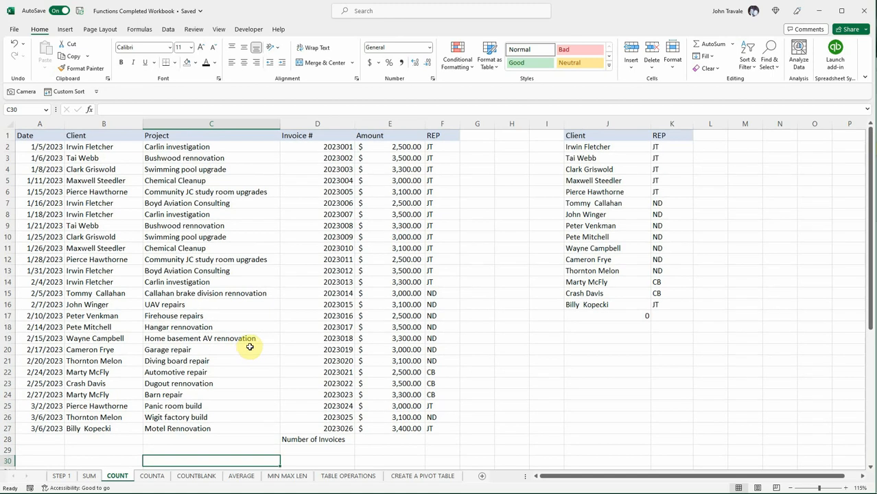
pyautogui.click(385, 438)
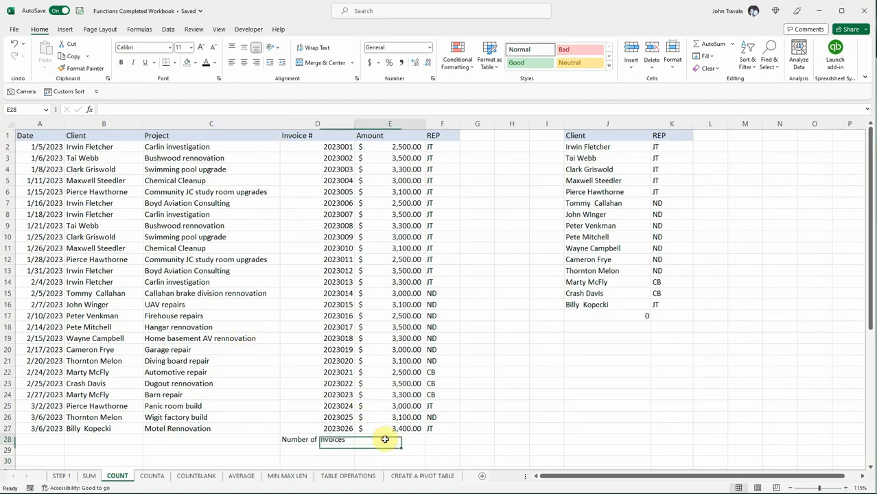
pyautogui.write('=')
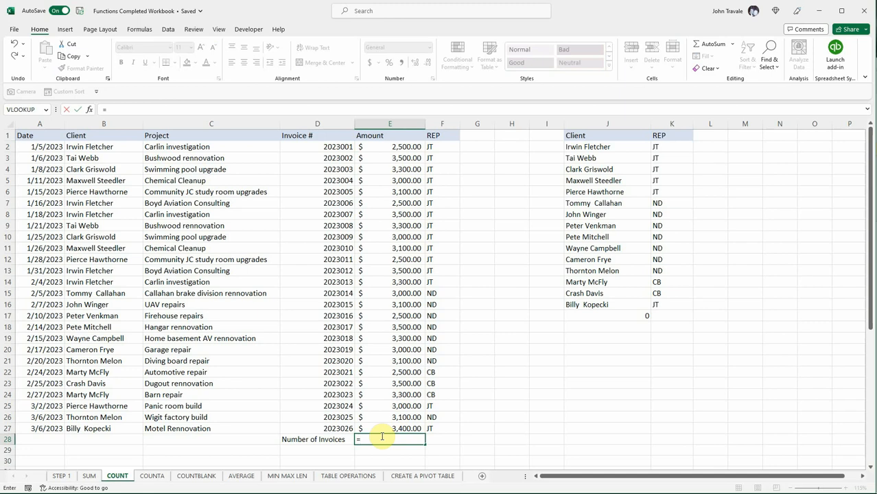
pyautogui.write('coun')
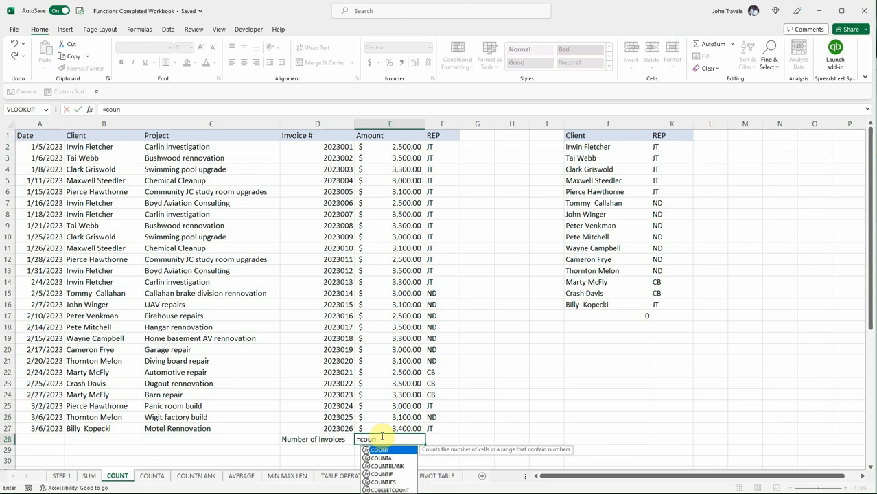
pyautogui.press('Tab')
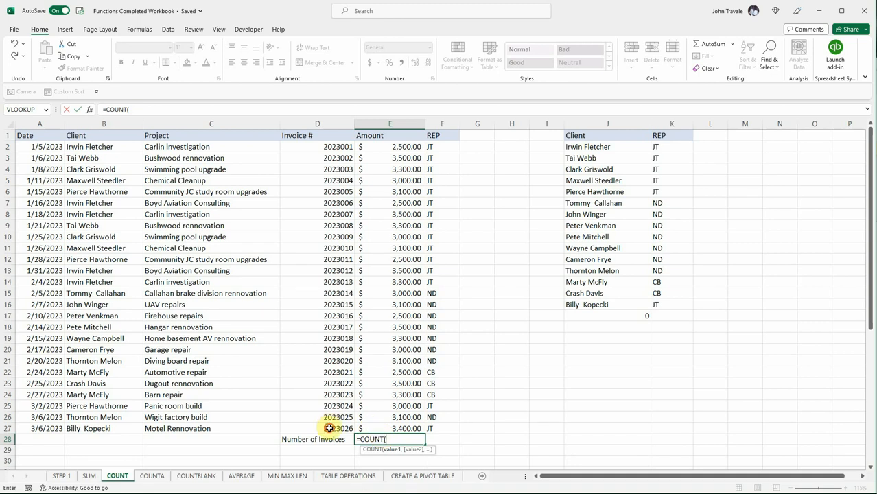
pyautogui.moveTo(329, 428); pyautogui.dragTo(319, 147)
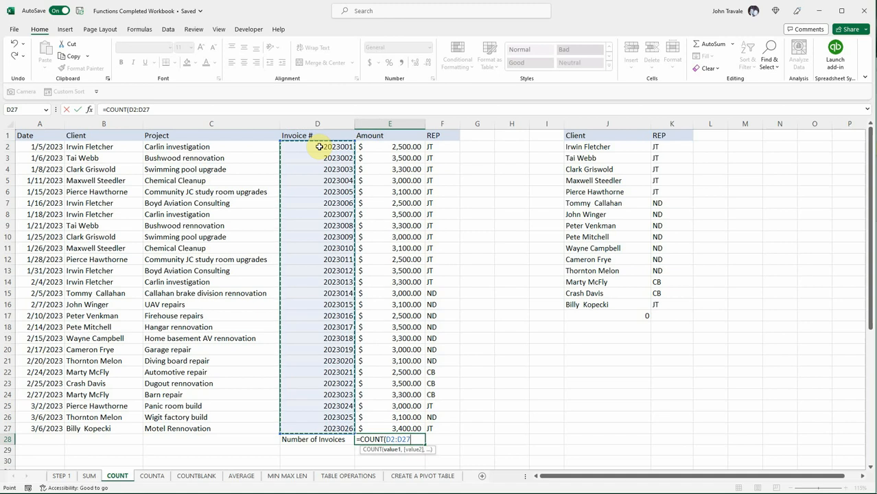
pyautogui.write(')')
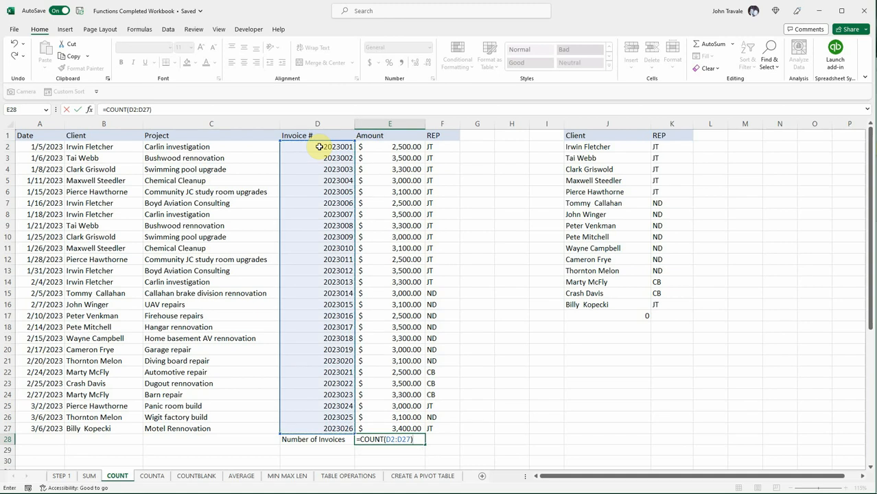
pyautogui.press('Return')
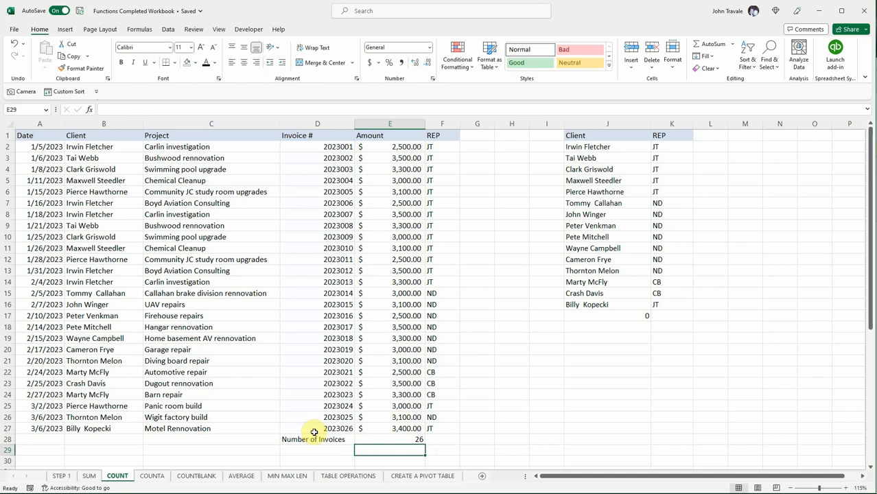
pyautogui.moveTo(316, 428); pyautogui.dragTo(319, 148)
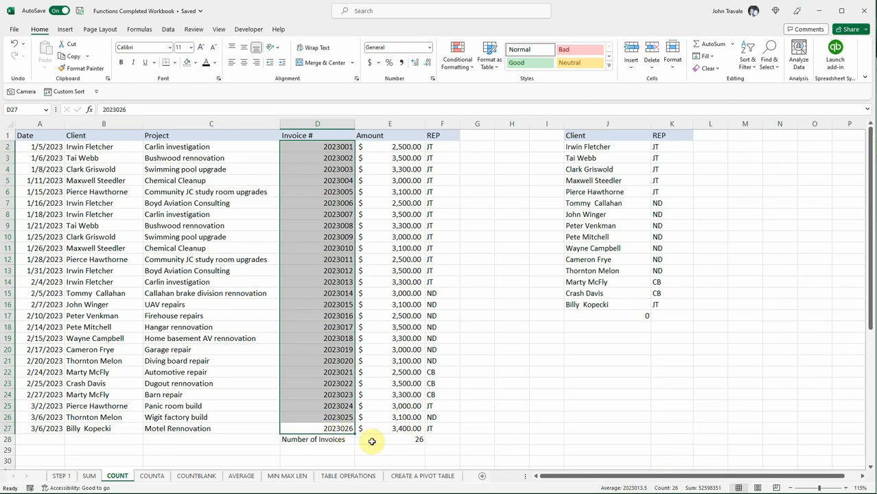
pyautogui.click(369, 445)
# Go to the COUNTA sheet and select cell D28 beside the Invoices without Project label
pyautogui.click(155, 476)
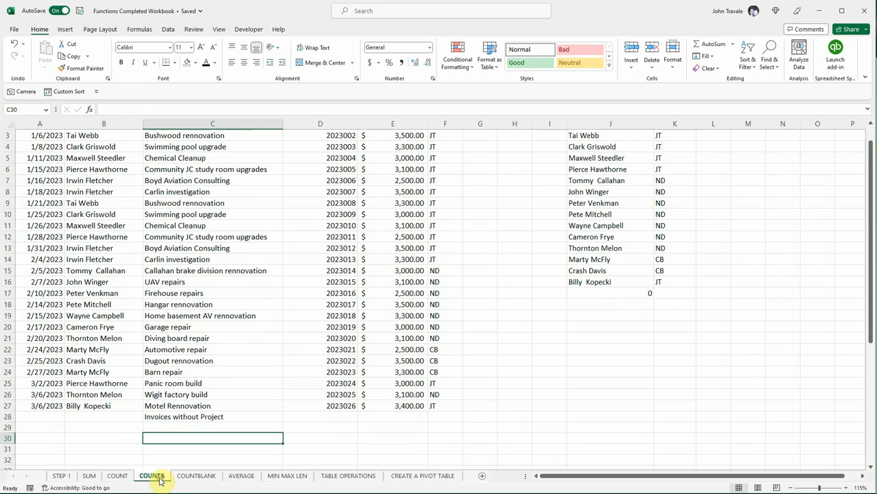
pyautogui.click(315, 417)
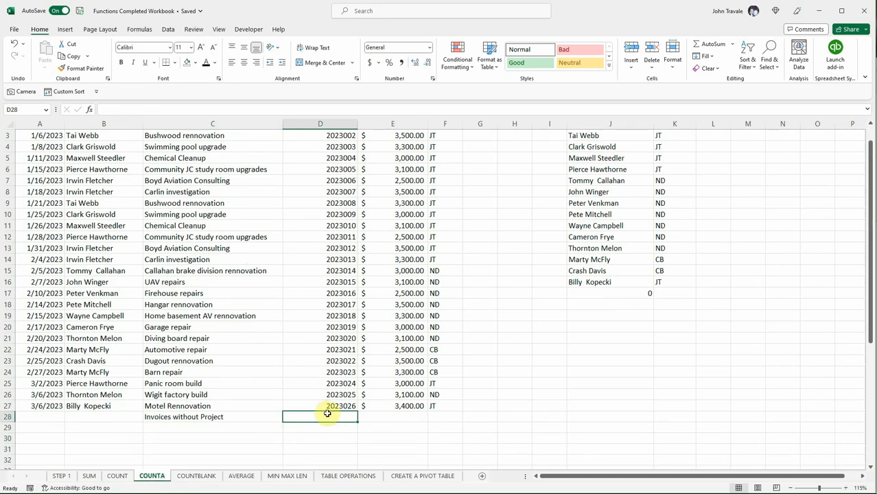
pyautogui.scroll(1, 331, 385)
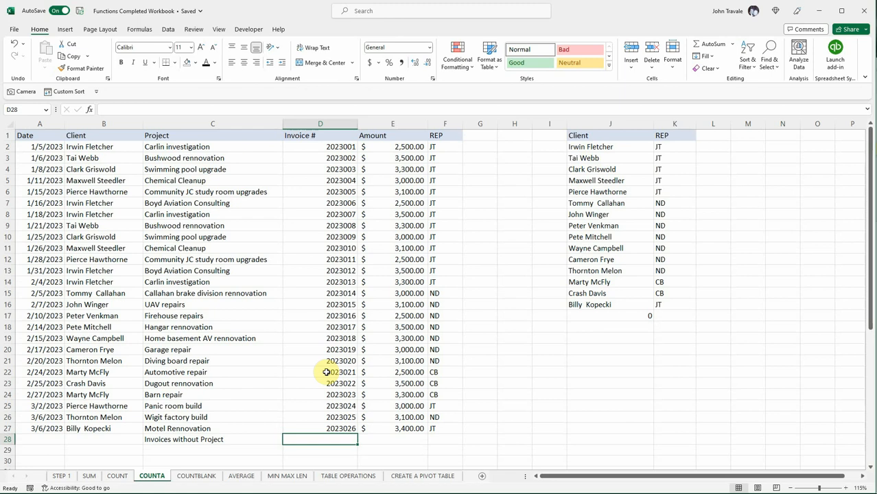
pyautogui.write('=count')
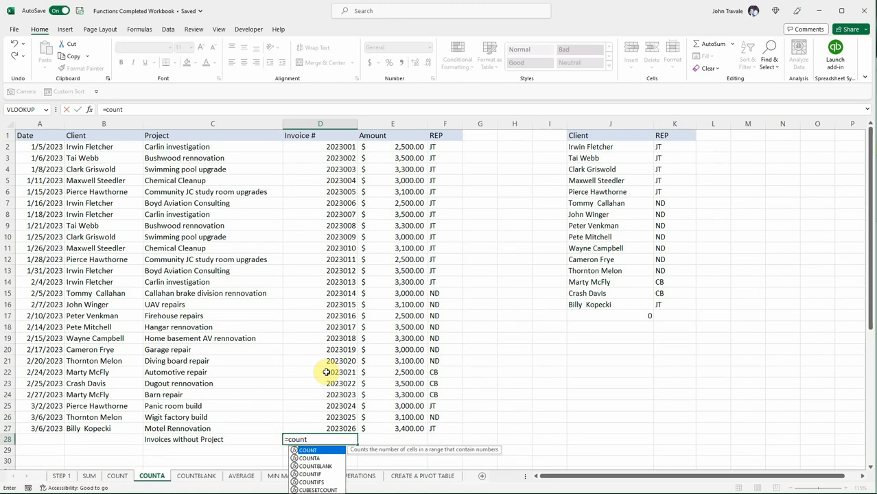
pyautogui.press('Down')
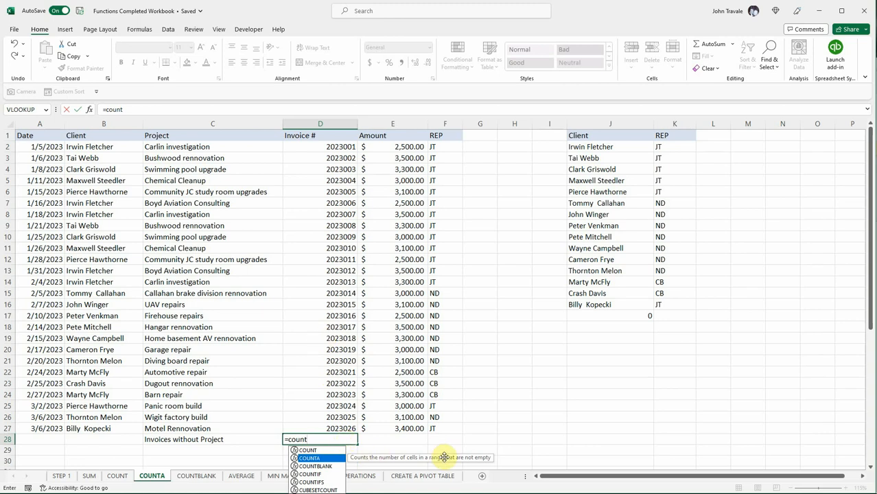
pyautogui.press('Escape')
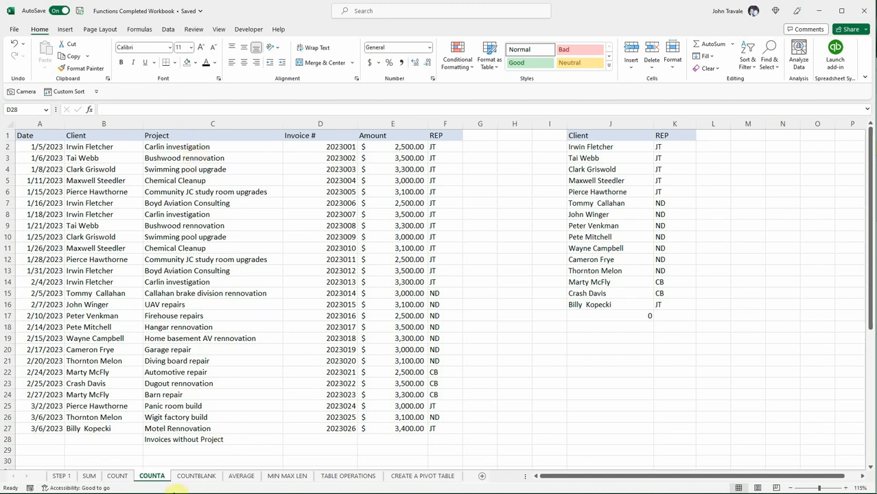
# Enter =COUNTA(C2:C27) in cell D28 to count the filled Project cells, and check it against the Project range
pyautogui.click(335, 439)
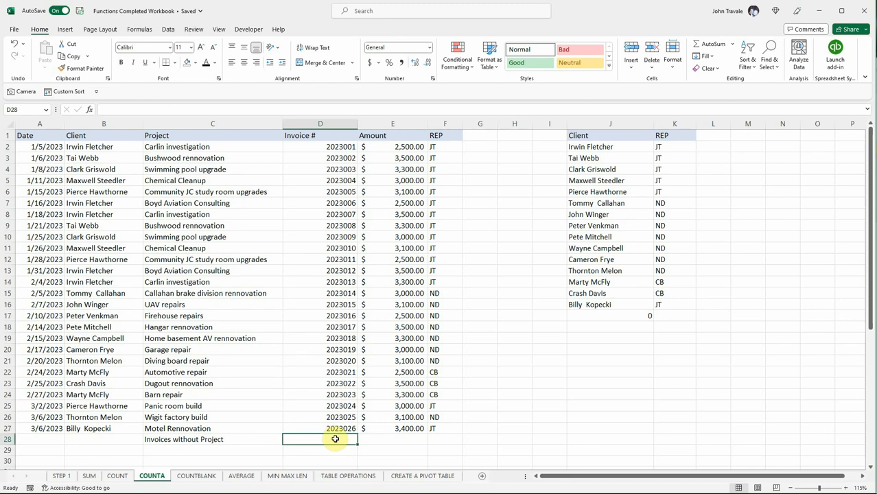
pyautogui.write('=COUNTA(')
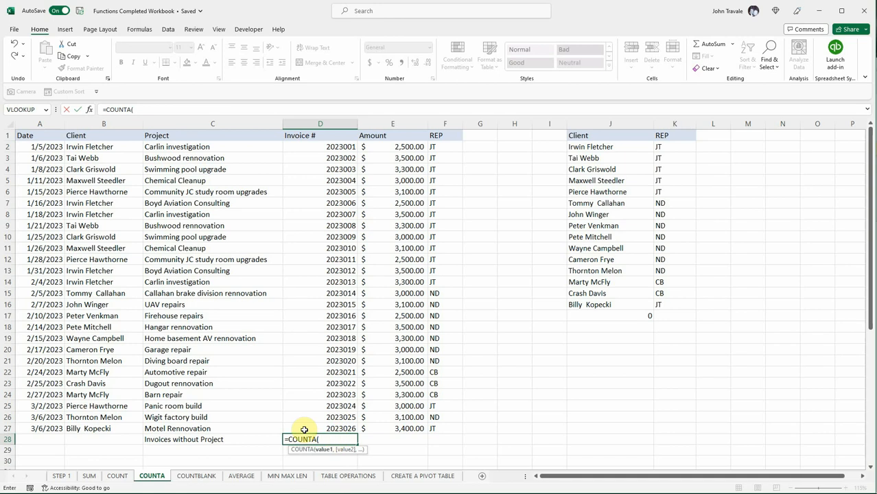
pyautogui.moveTo(218, 425); pyautogui.dragTo(199, 147)
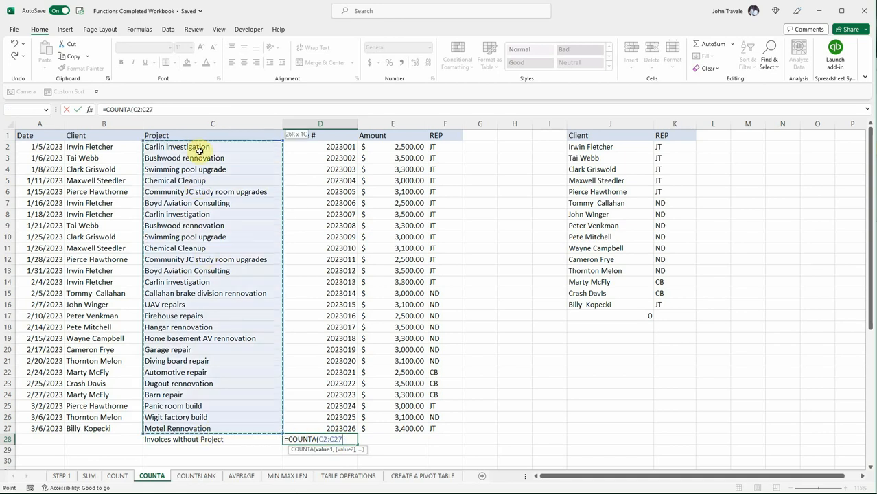
pyautogui.press('Return')
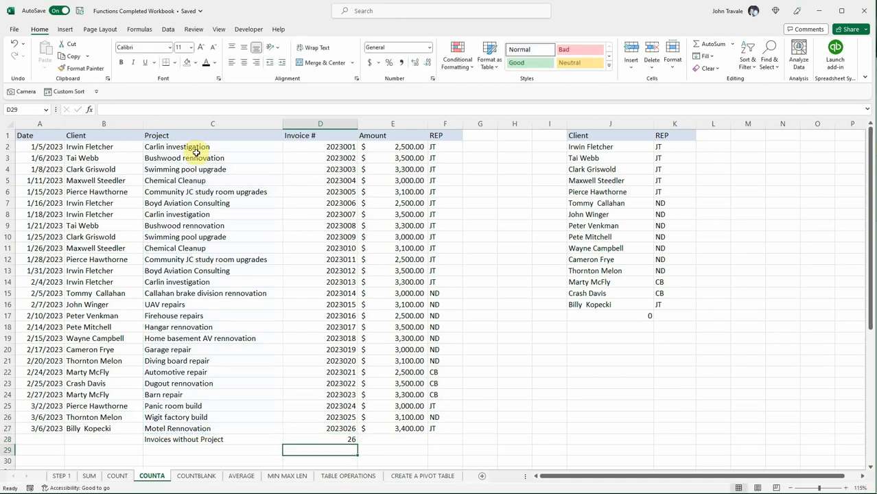
pyautogui.press('Up')
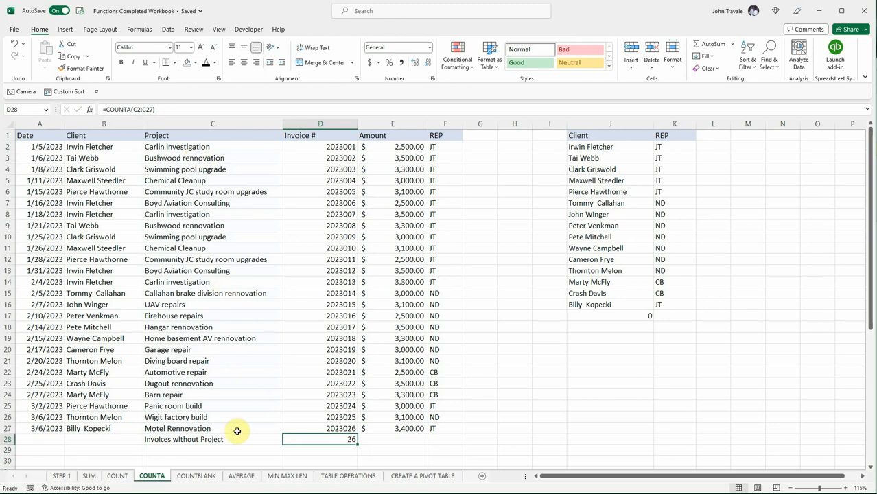
pyautogui.moveTo(243, 427); pyautogui.dragTo(233, 147)
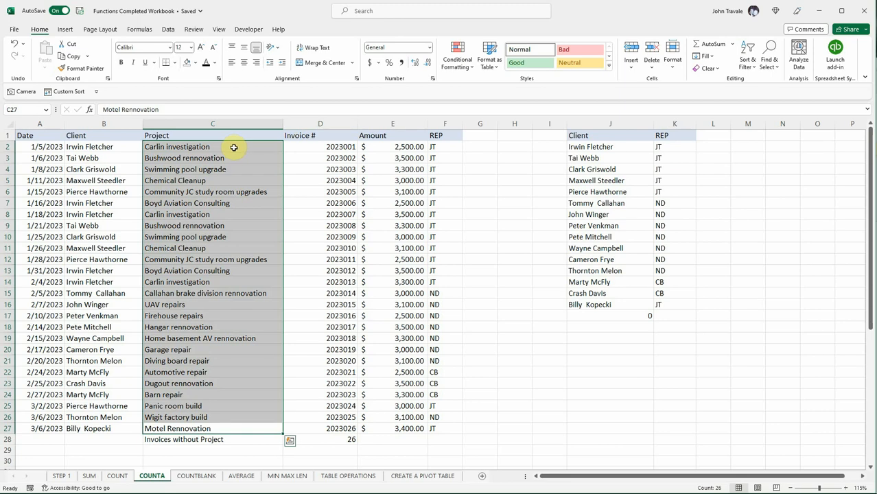
pyautogui.click(325, 439)
# On the COUNTBLANK sheet, enter a COUNTBLANK formula over the REP cells F2:F27 in the Invoices without REP cell E28
pyautogui.hotkey('ctrl', 'pagedown')
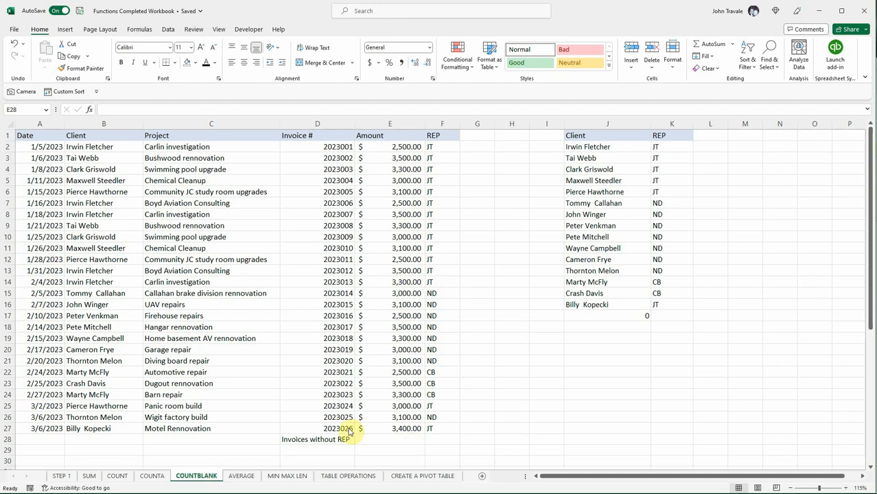
pyautogui.click(401, 438)
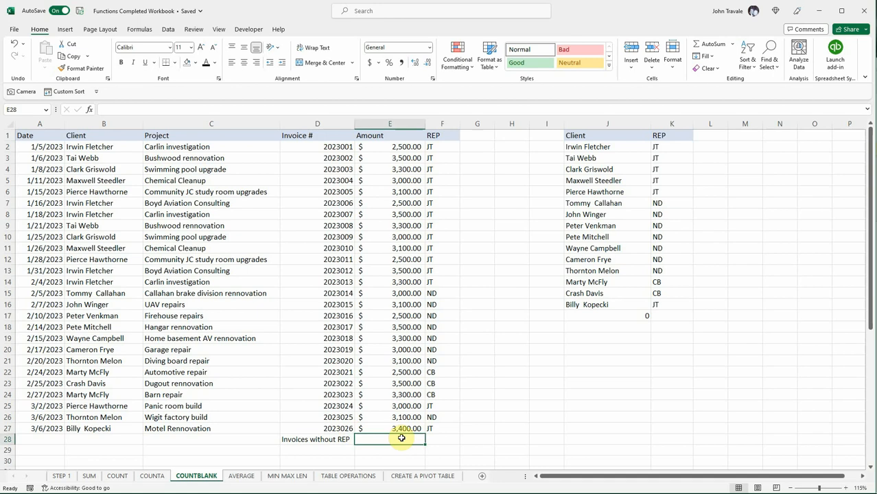
pyautogui.write('=')
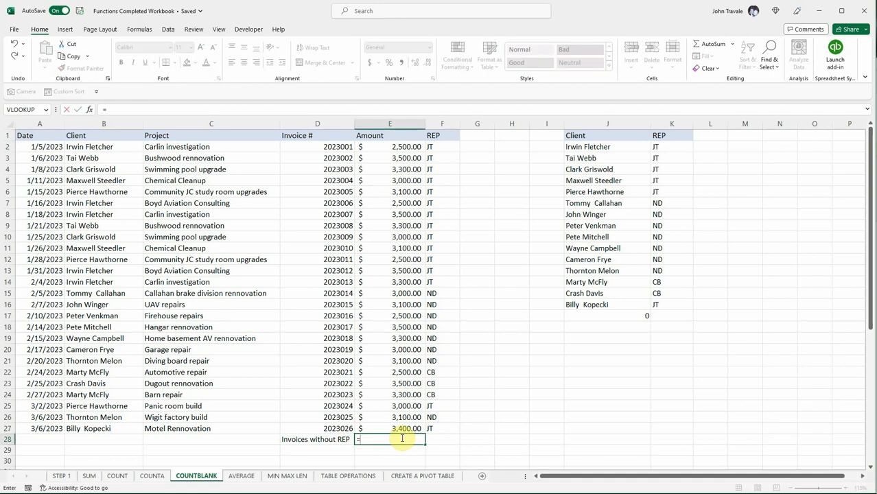
pyautogui.write('COUNTBLANK(')
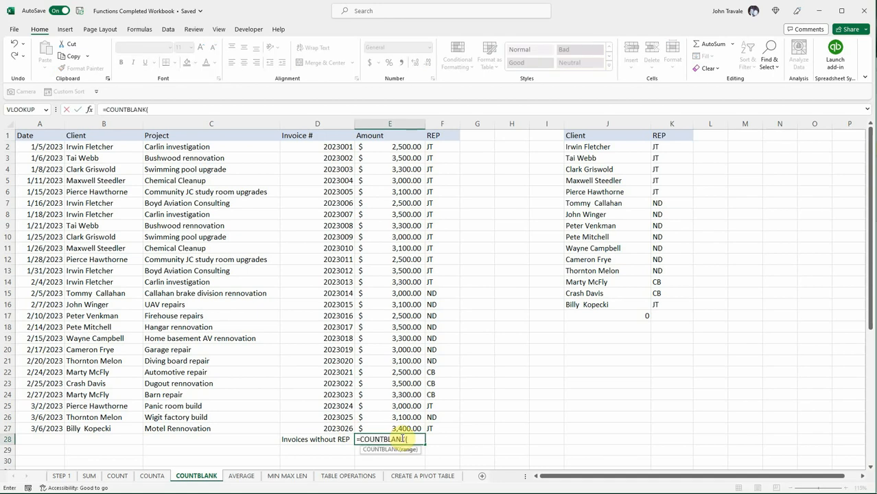
pyautogui.moveTo(450, 425); pyautogui.dragTo(446, 151)
pyautogui.press('Return')
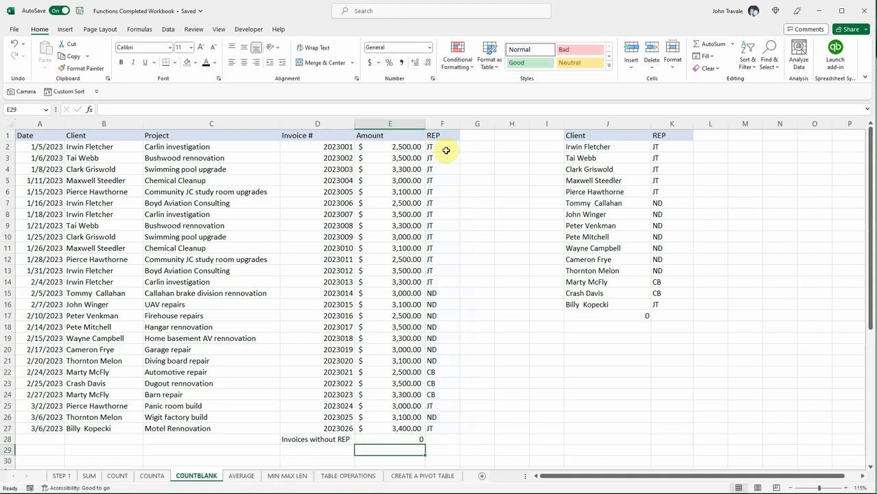
# On the AVERAGE sheet, enter =AVERAGE(E2:E27) in the Average Sales cell E28
pyautogui.click(241, 476)
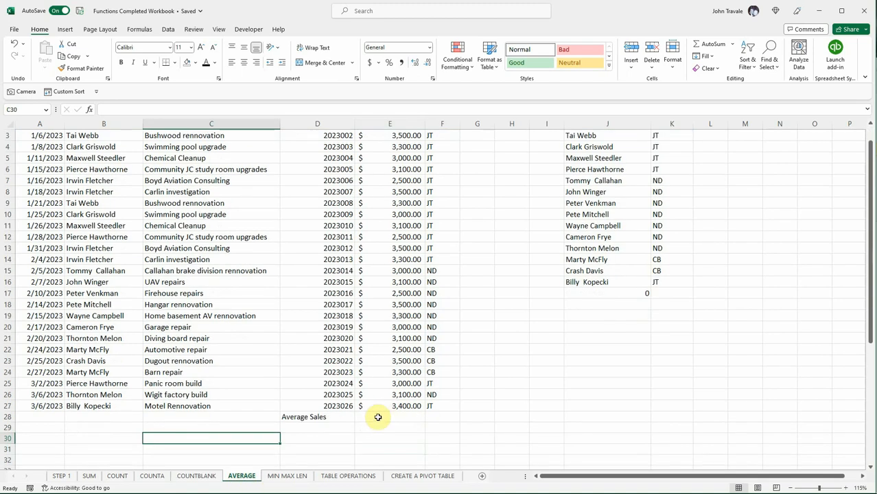
pyautogui.scroll(1, 374, 411)
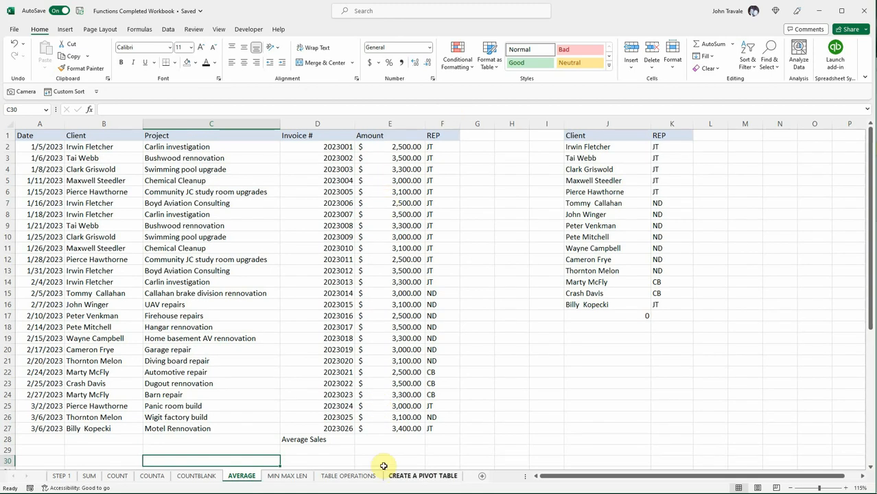
pyautogui.click(390, 440)
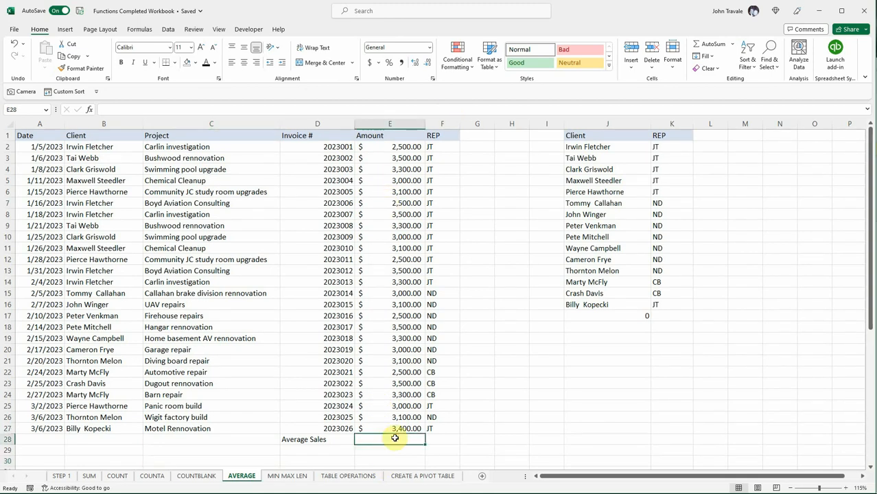
pyautogui.write('=')
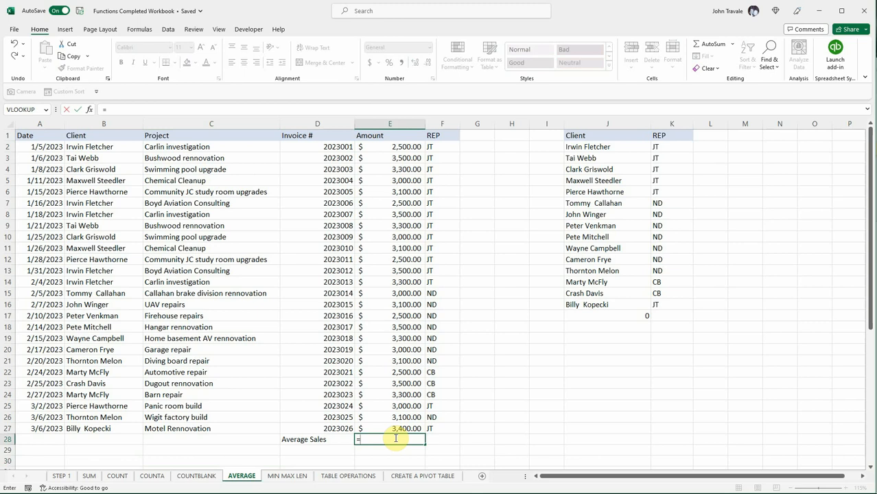
pyautogui.write('aver')
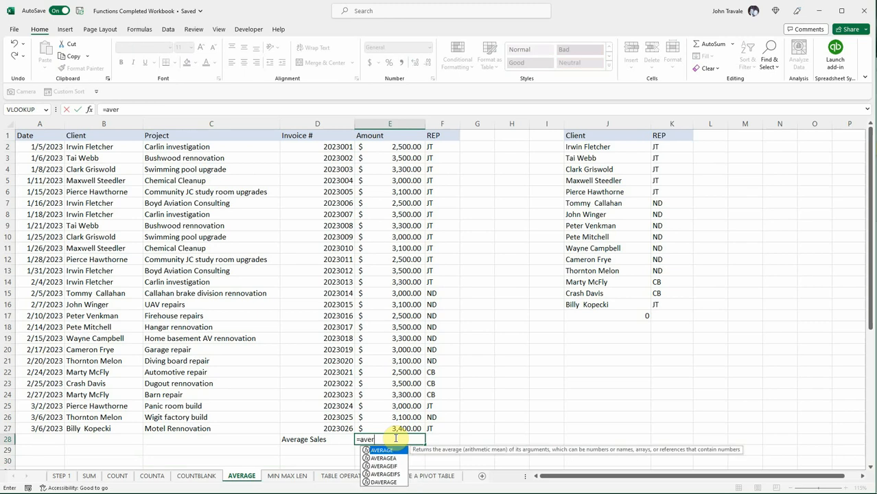
pyautogui.press('Tab')
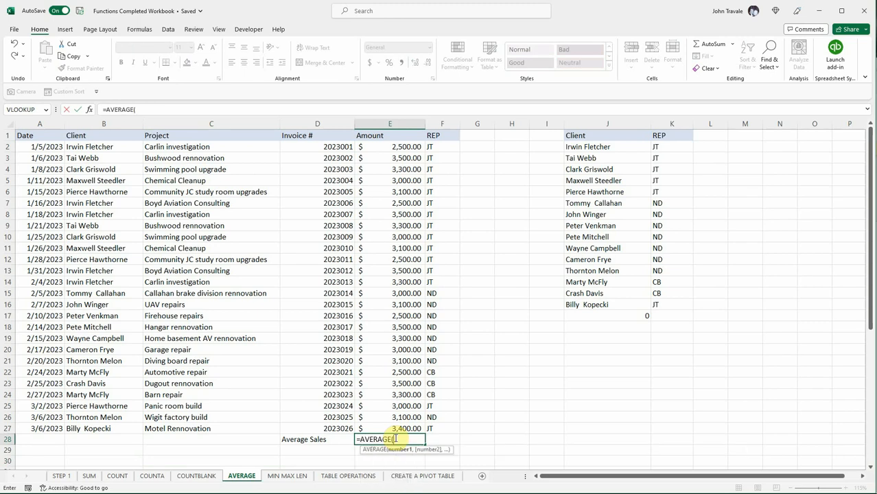
pyautogui.moveTo(386, 428); pyautogui.dragTo(387, 152)
pyautogui.write(')')
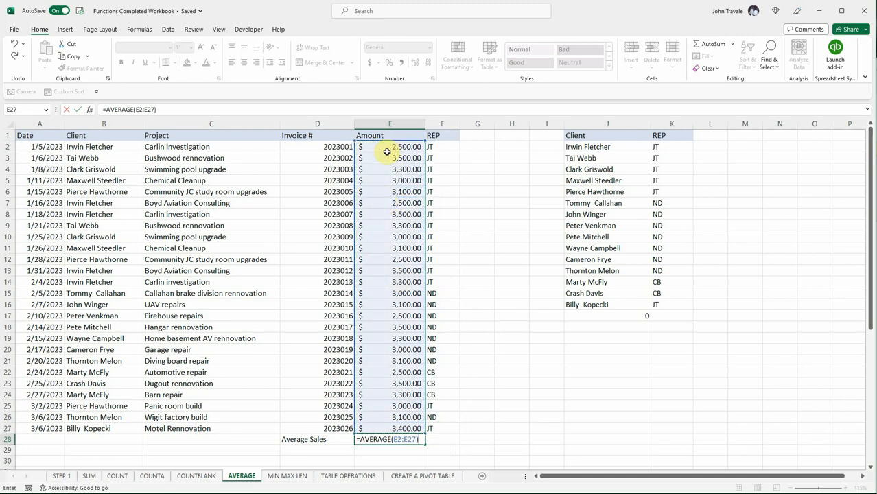
pyautogui.press('Return')
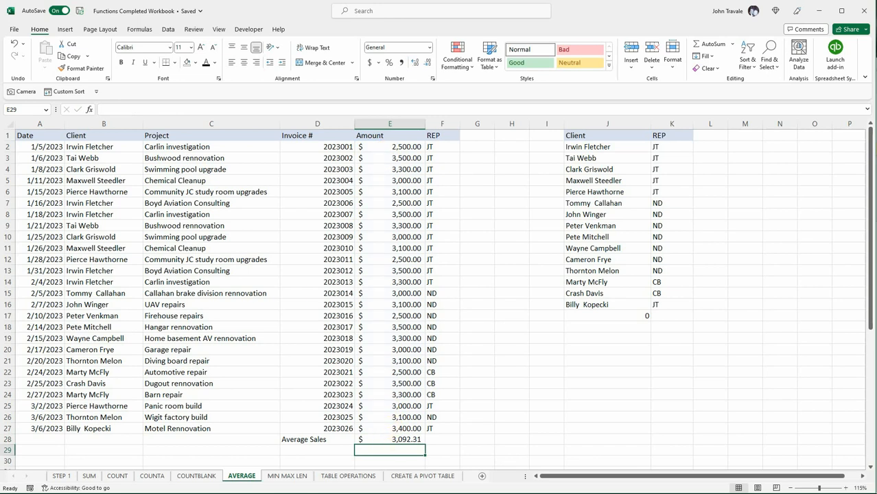
# On the MIN MAX LEN sheet, enter =MIN(E2:E27) in the Smallest Invoice cell E28
pyautogui.click(293, 480)
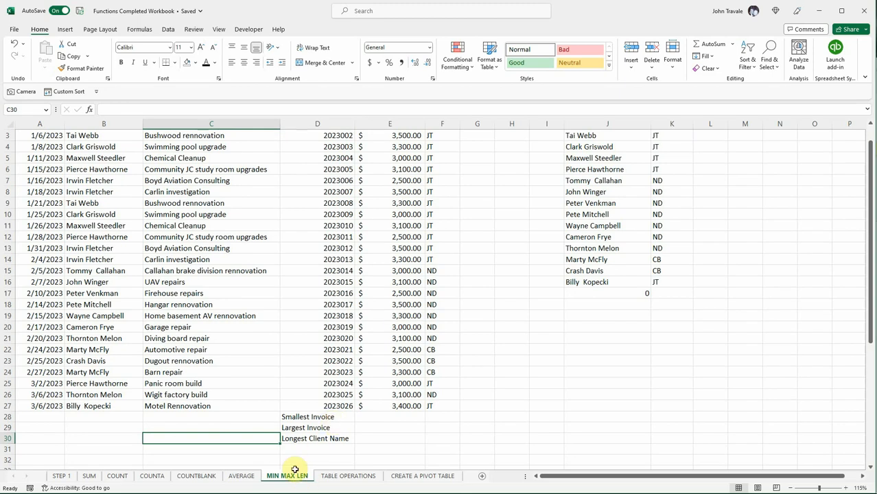
pyautogui.click(391, 418)
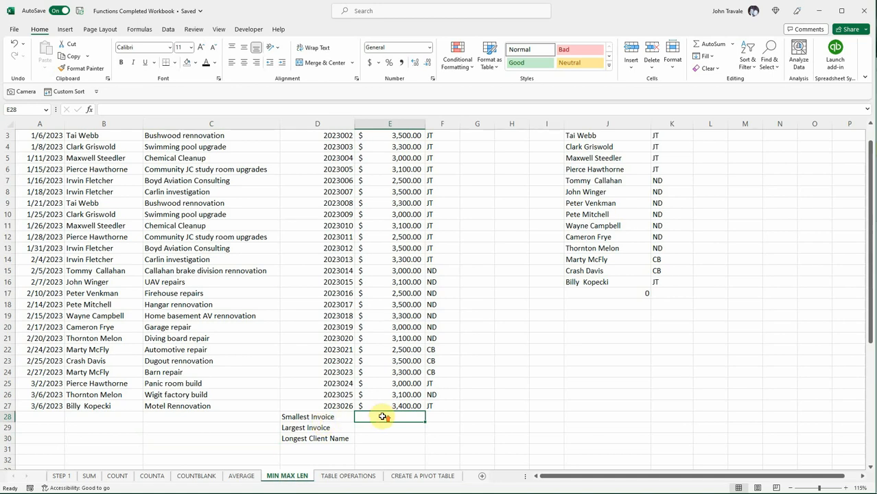
pyautogui.scroll(1, 382, 417)
pyautogui.write('=')
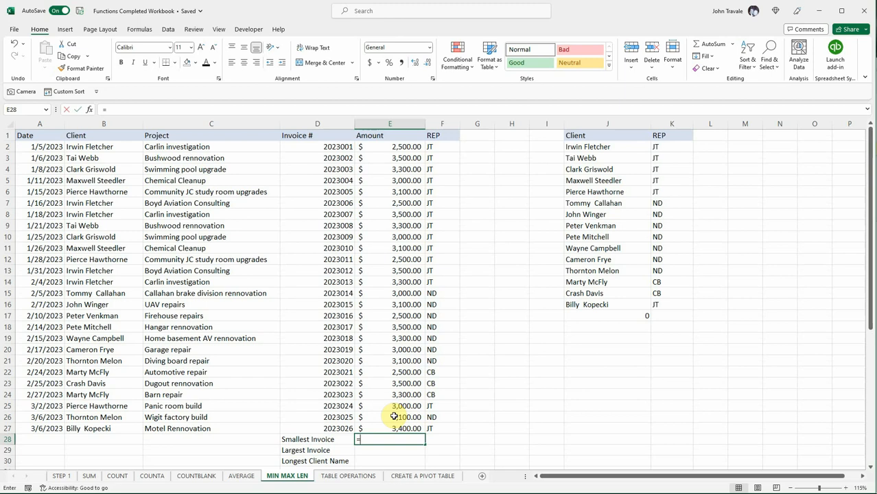
pyautogui.write('MIN(')
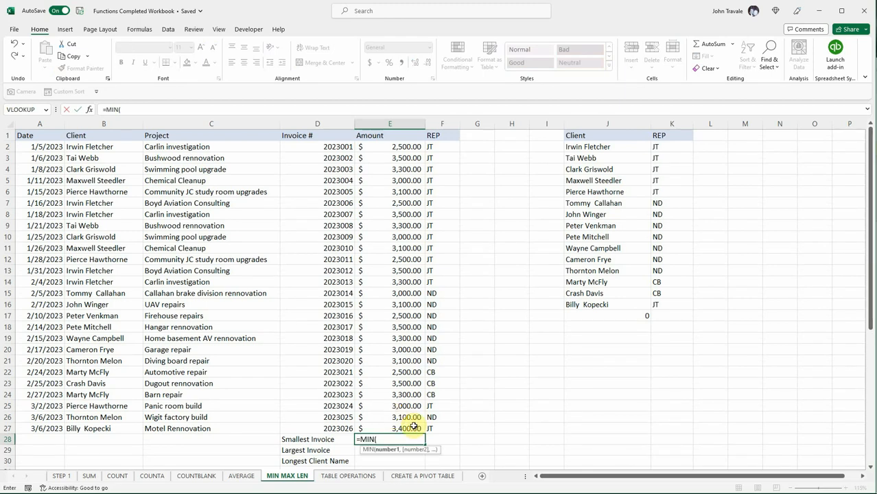
pyautogui.moveTo(412, 424); pyautogui.dragTo(411, 147)
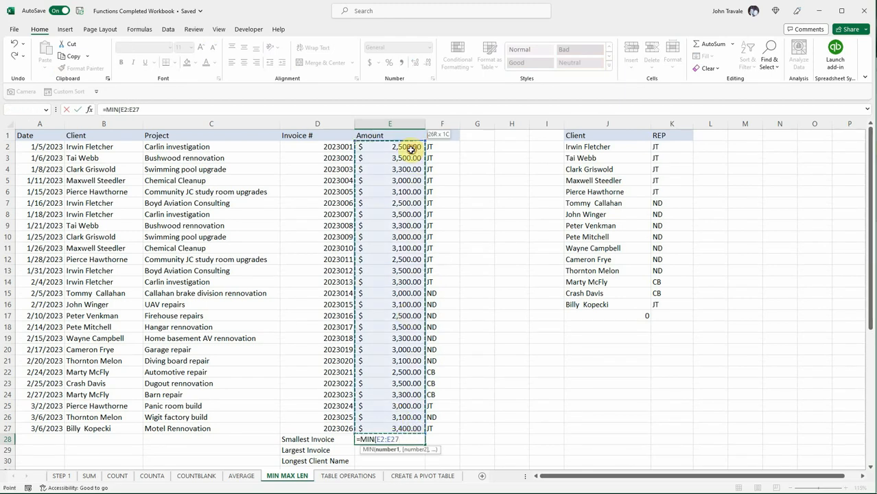
pyautogui.press('Return')
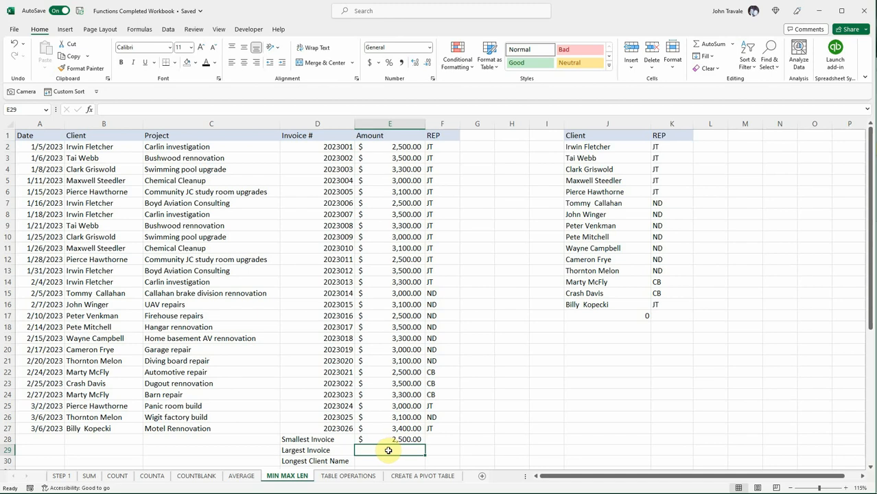
# Enter a MAX formula over the invoice values in the Amount column in the Largest Invoice cell E29
pyautogui.write('=')
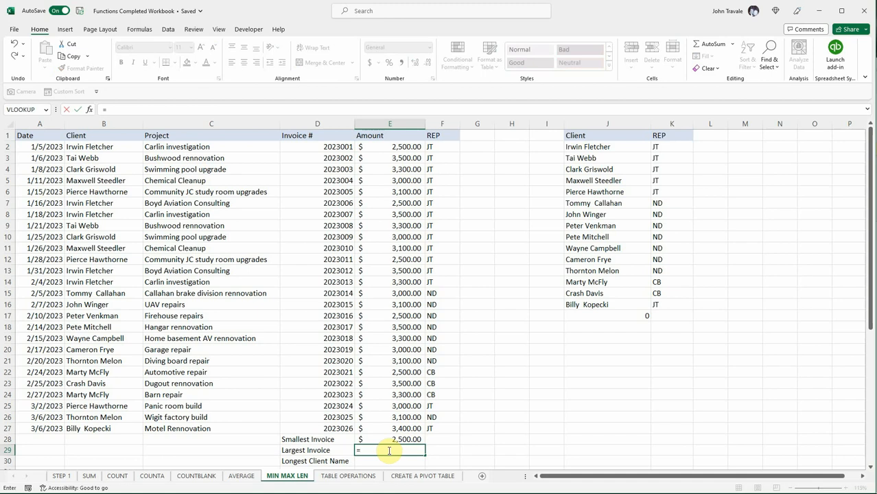
pyautogui.write('max')
pyautogui.press('Tab')
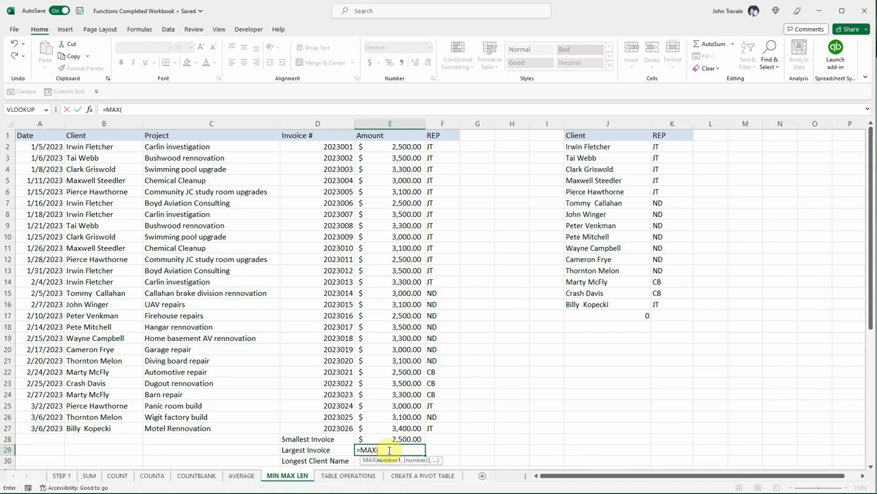
pyautogui.moveTo(382, 428); pyautogui.dragTo(385, 156)
pyautogui.press('Return')
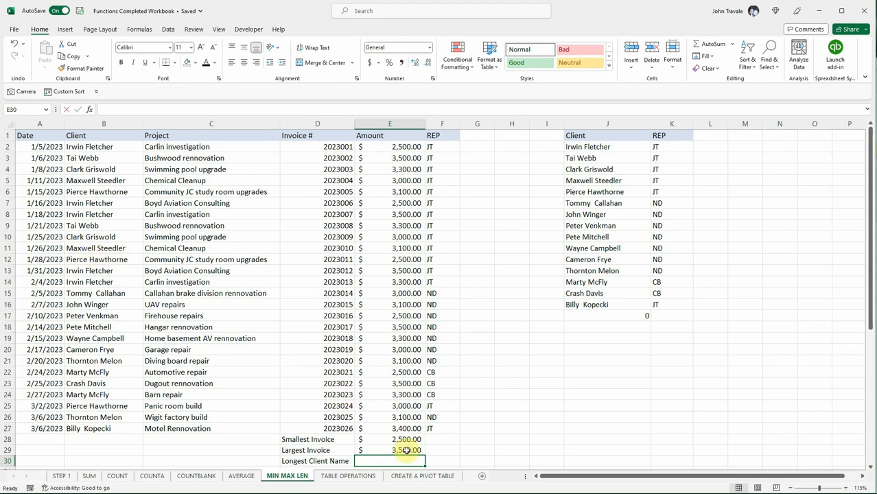
# Enter =LEN(B12) in the Longest Client Name cell E30 and reselect the cell to check its formula
pyautogui.write('=len')
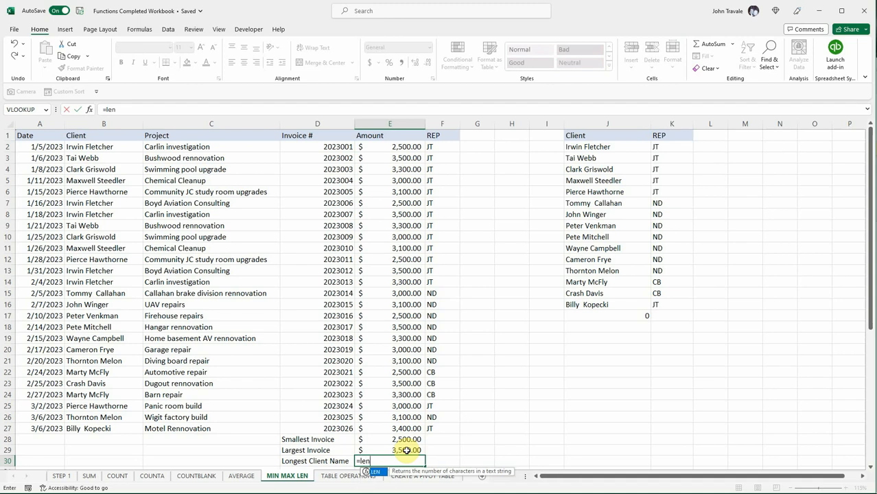
pyautogui.press('Tab')
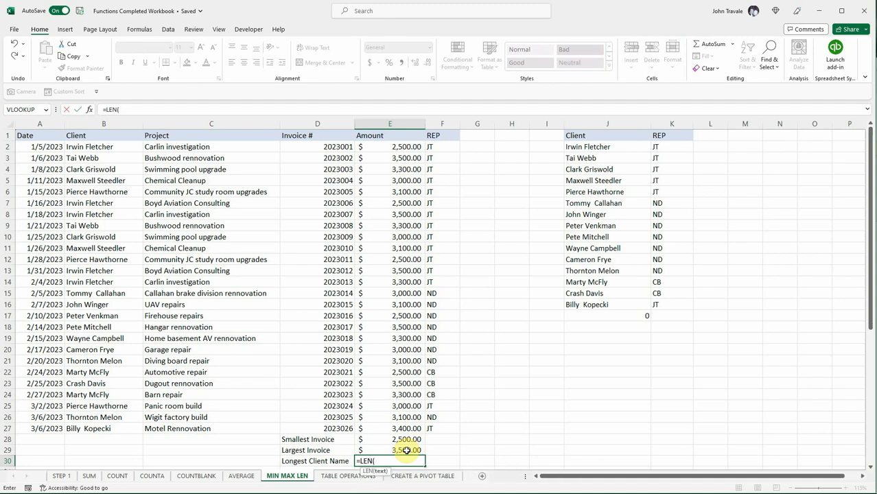
pyautogui.click(115, 259)
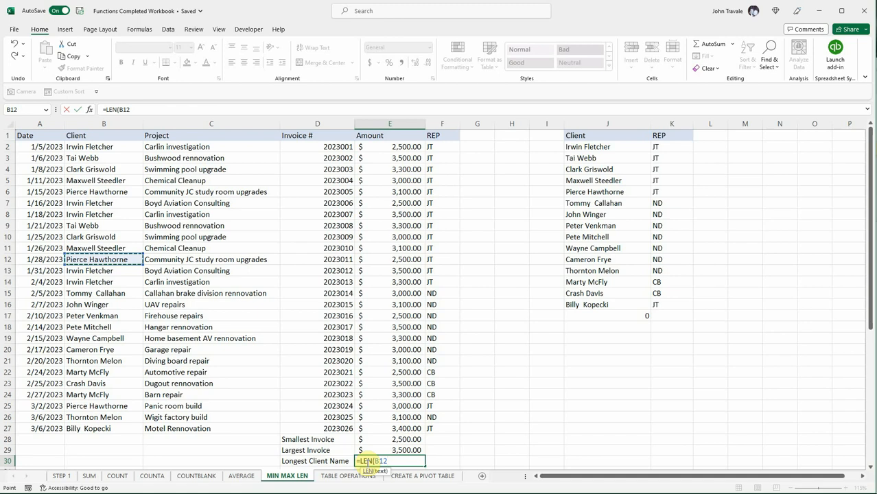
pyautogui.press('Return')
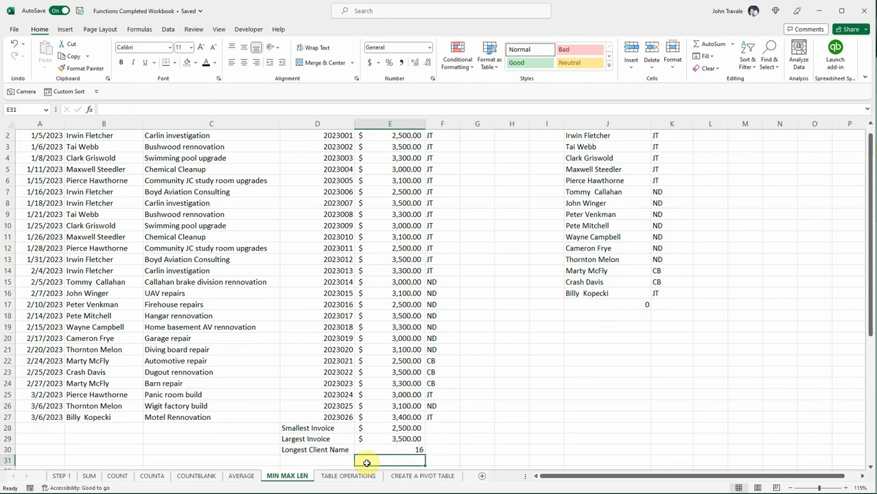
pyautogui.press('Up')
pyautogui.scroll(1, 410, 429)
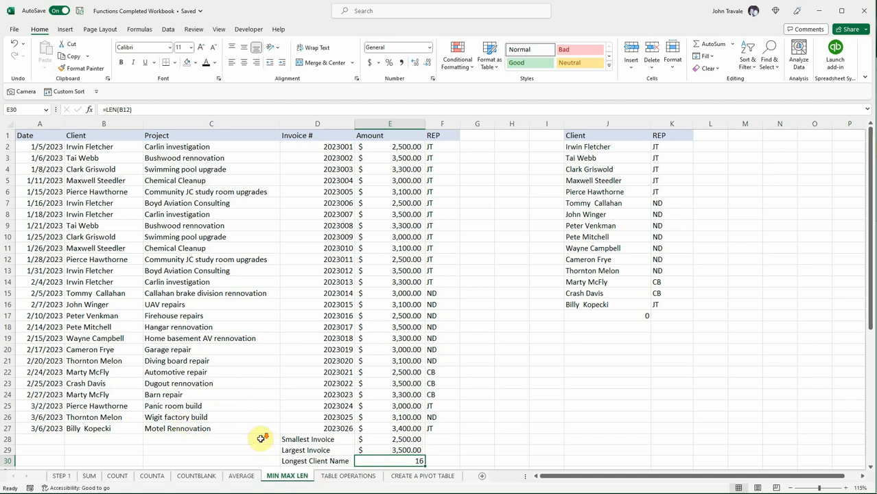
# Add a trailing space to the end of the client name in cell B6
pyautogui.scroll(-1, 261, 439)
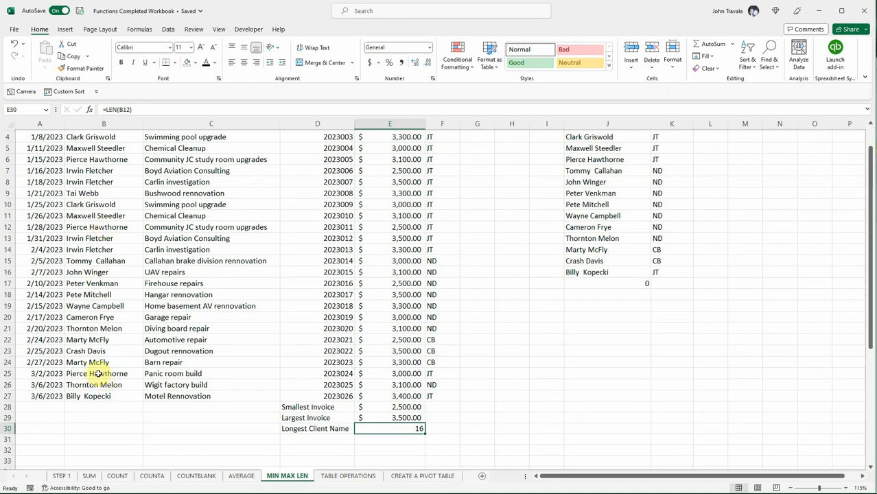
pyautogui.click(94, 409)
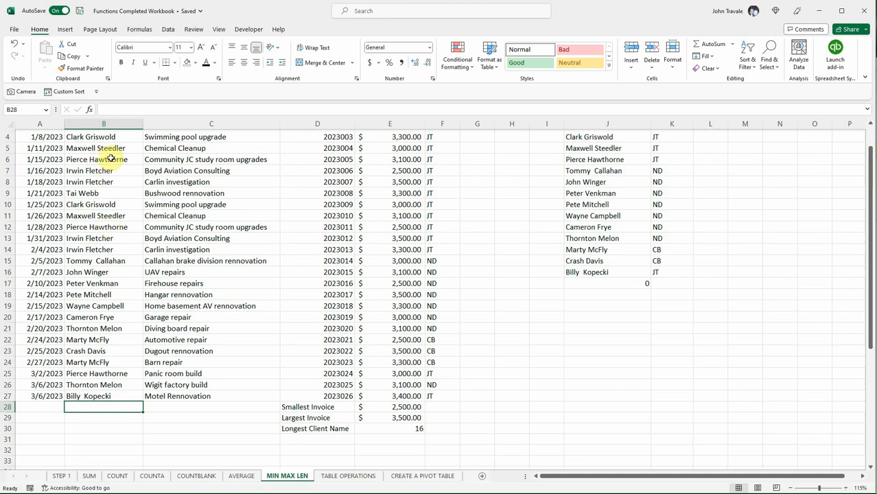
pyautogui.click(110, 159)
pyautogui.click(167, 109)
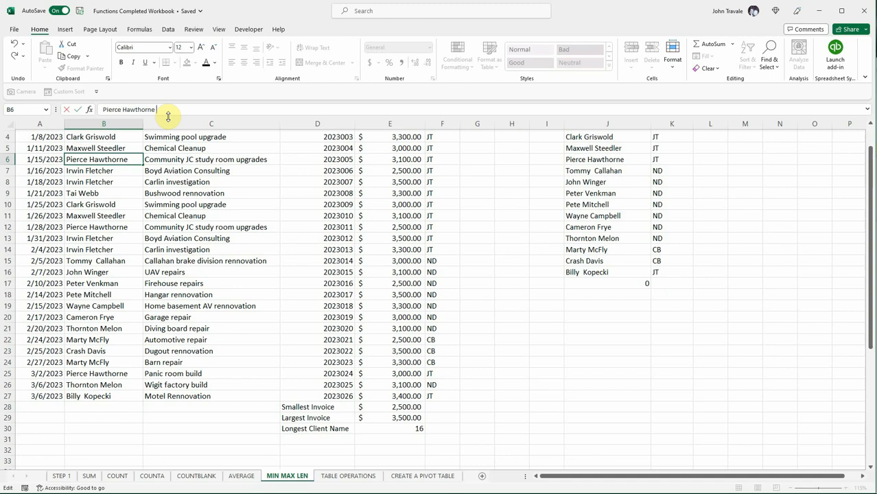
pyautogui.press('Return')
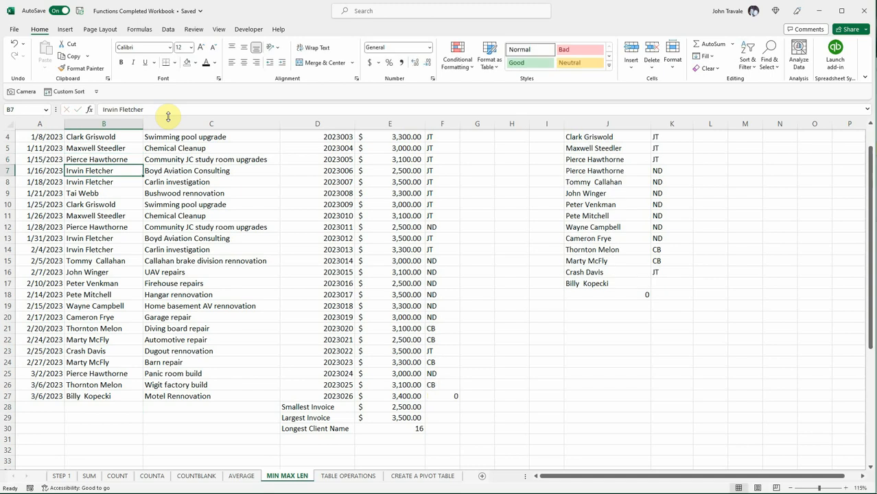
# Enter a LEN formula in cell B29 that counts the characters of the client name in B6
pyautogui.click(122, 419)
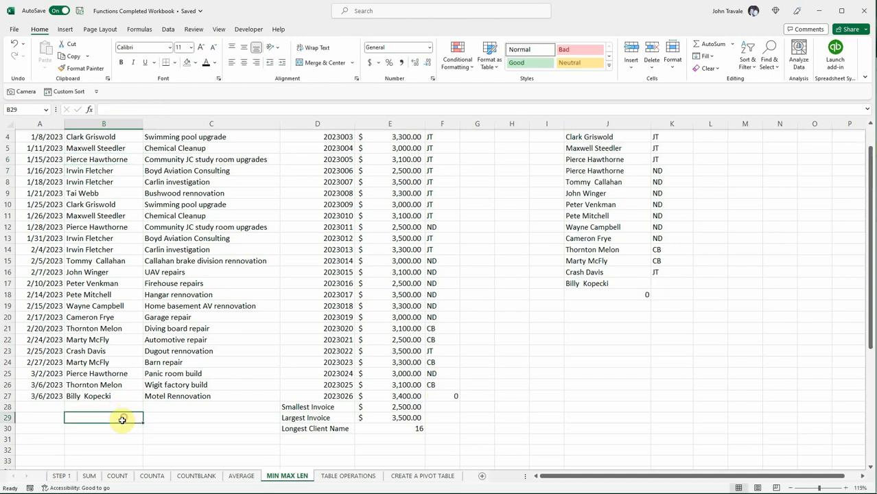
pyautogui.write('=')
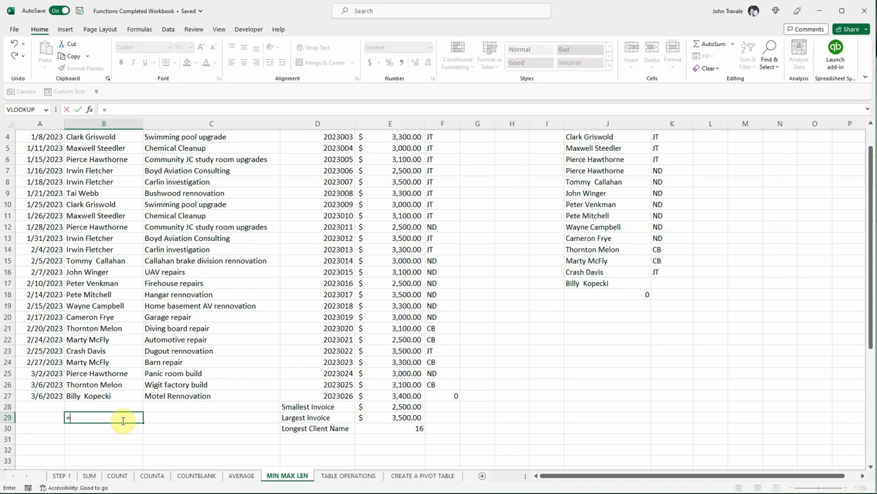
pyautogui.write('len(')
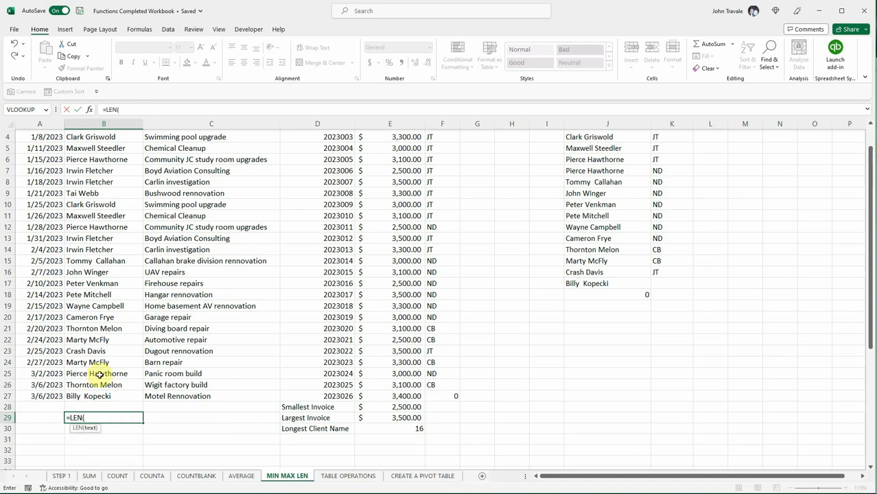
pyautogui.click(130, 160)
pyautogui.press('Return')
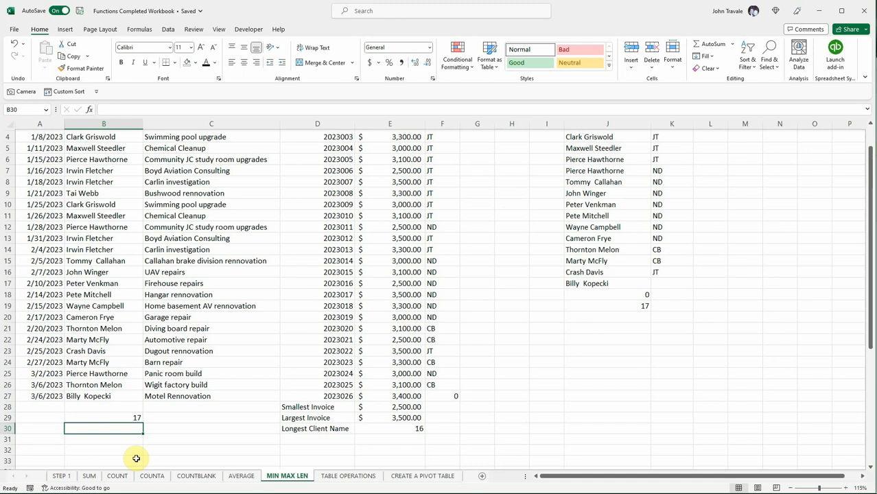
# Enter =LEN(B12) in cell B30 to compare the same client name's length without the extra space
pyautogui.write('=len')
pyautogui.press('Tab')
pyautogui.click(88, 230)
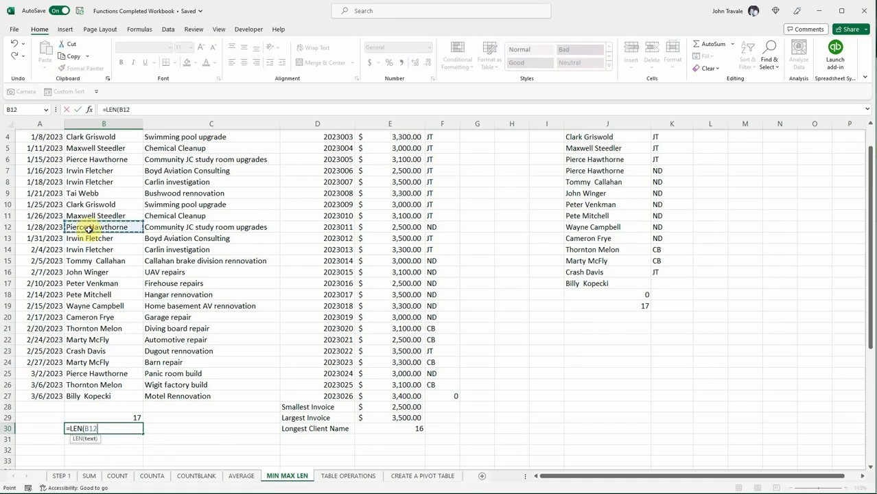
pyautogui.write(')')
pyautogui.press('Return')
pyautogui.press('Up')
pyautogui.press('Up')
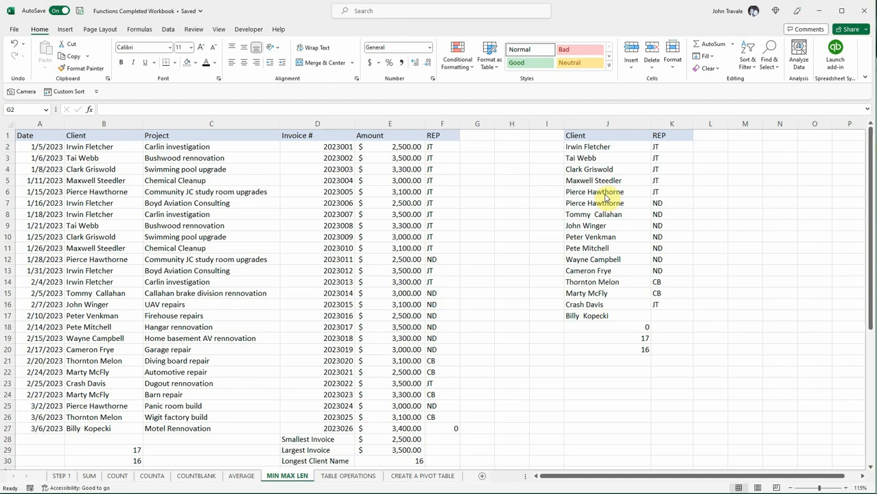
# Remove the trailing space from the client name in cell B6
pyautogui.click(130, 196)
pyautogui.click(131, 194)
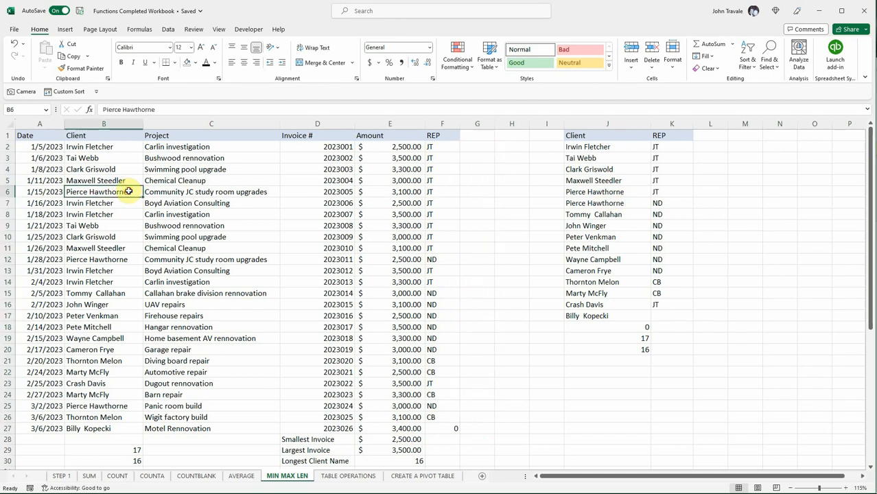
pyautogui.click(182, 109)
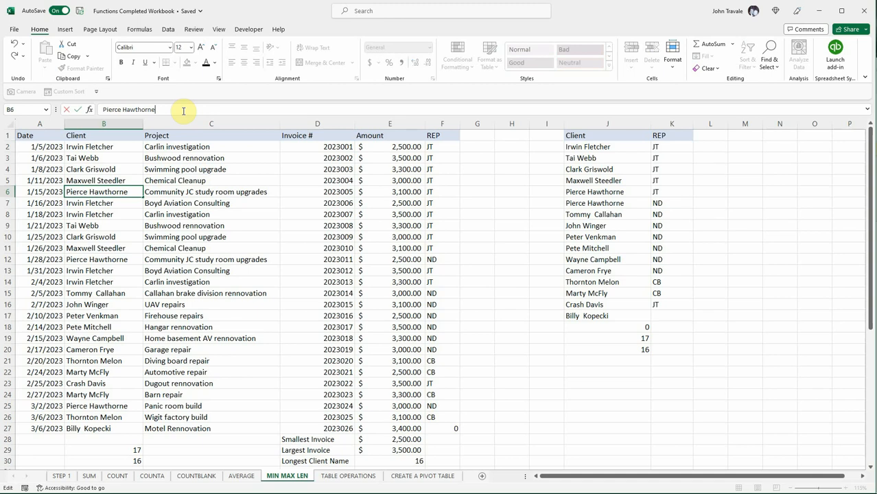
pyautogui.press('BackSpace')
pyautogui.press('Return')
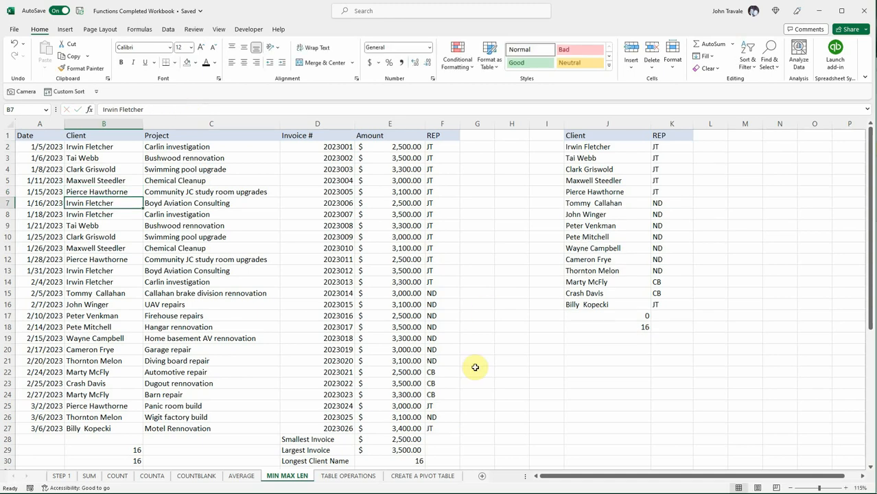